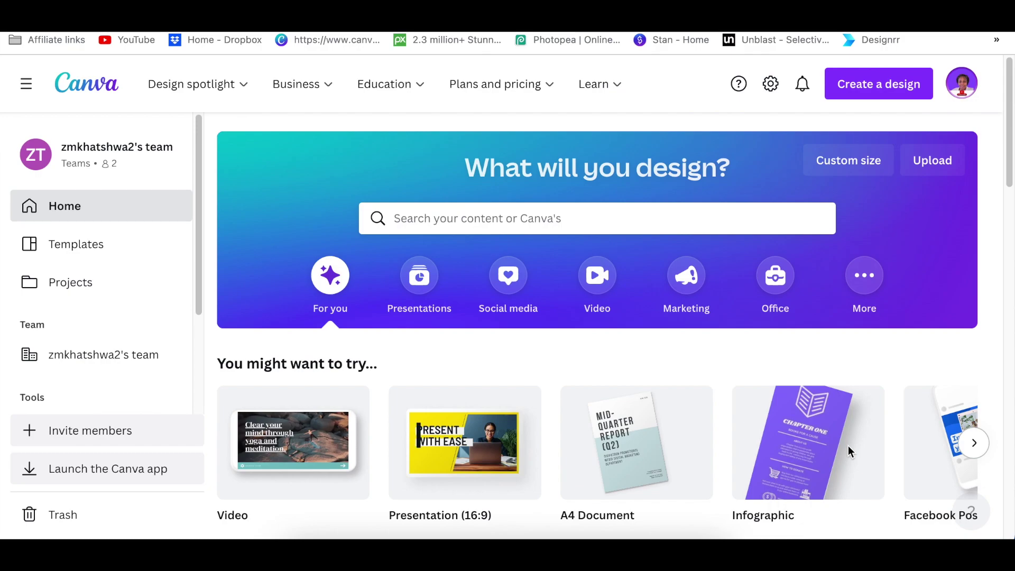
Step: Create a blank Logo design from the suggested design types
scroll(823, 402, down, 2)
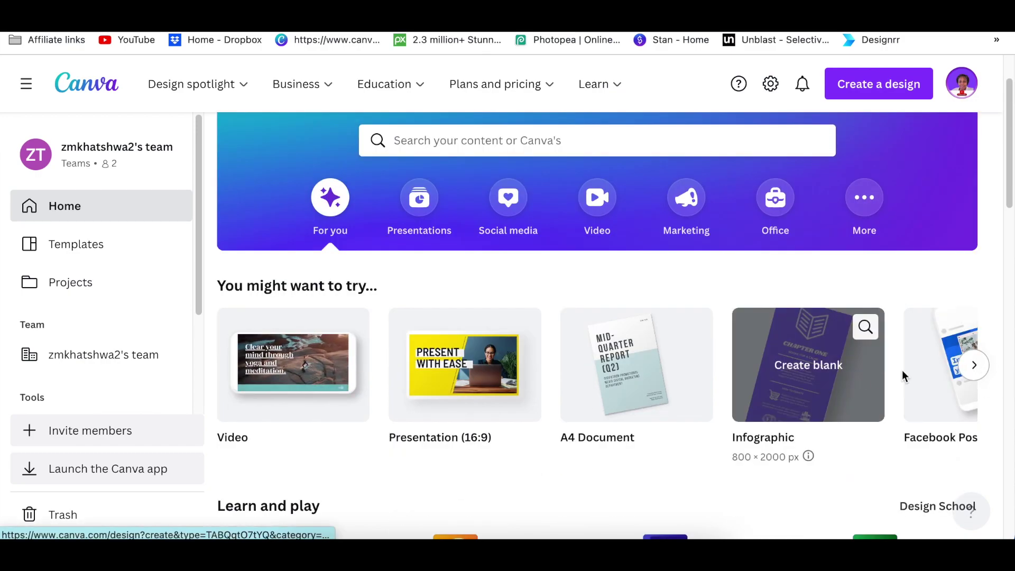
click(975, 364)
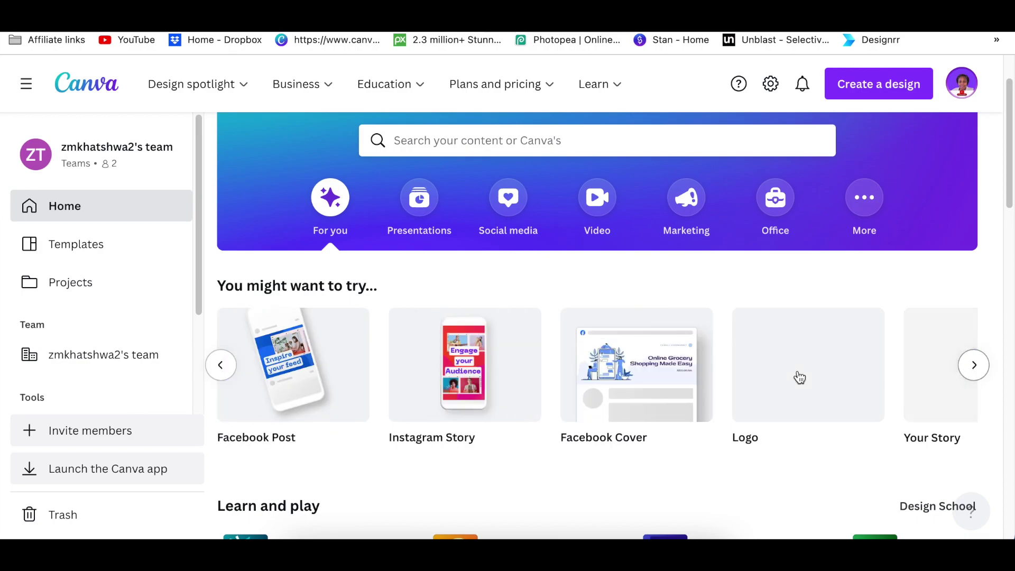
scroll(799, 359, down, 1)
click(801, 353)
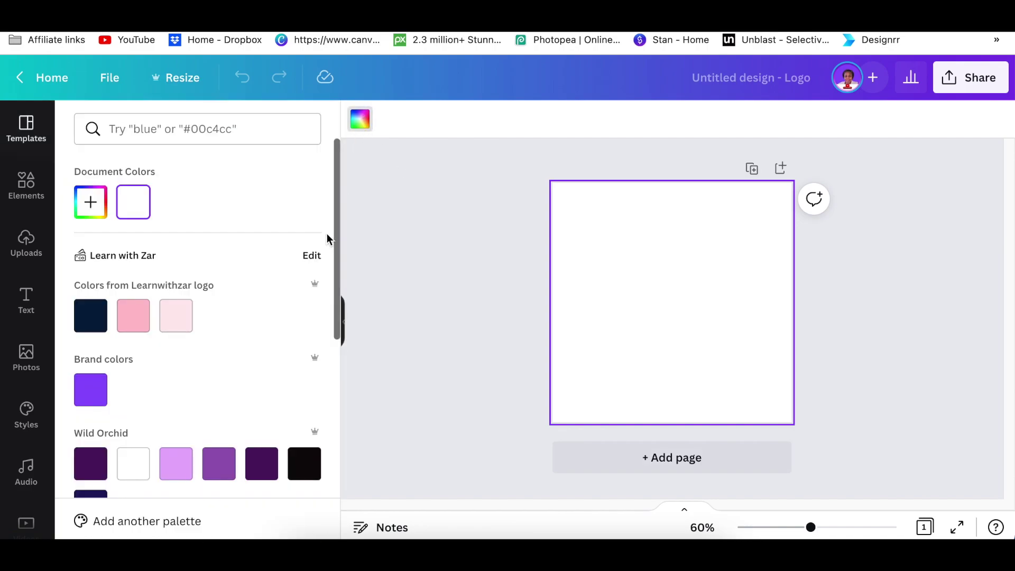
Step: Fill the logo page's background with the default black colour
scroll(115, 344, down, 5)
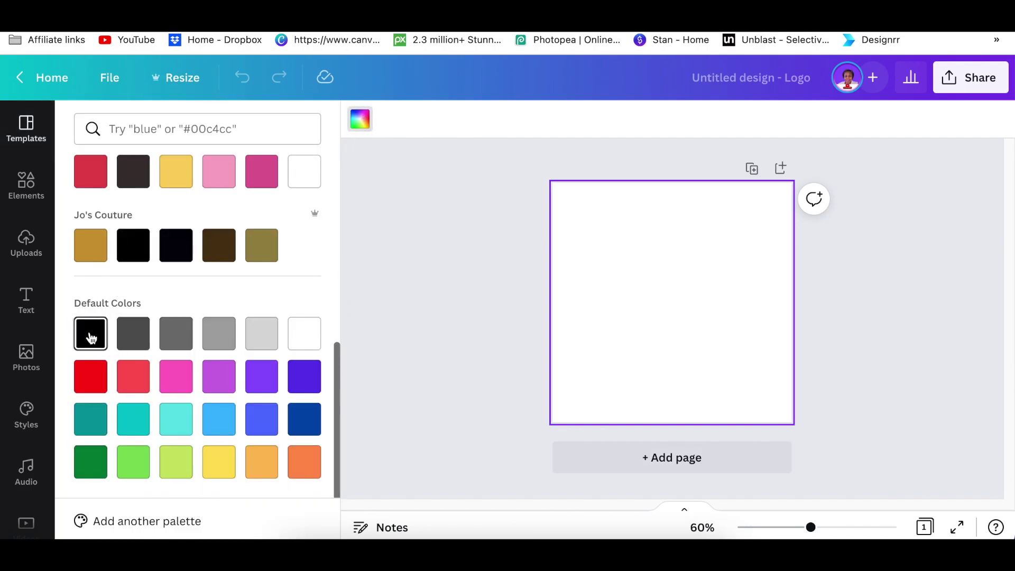
click(91, 334)
click(458, 309)
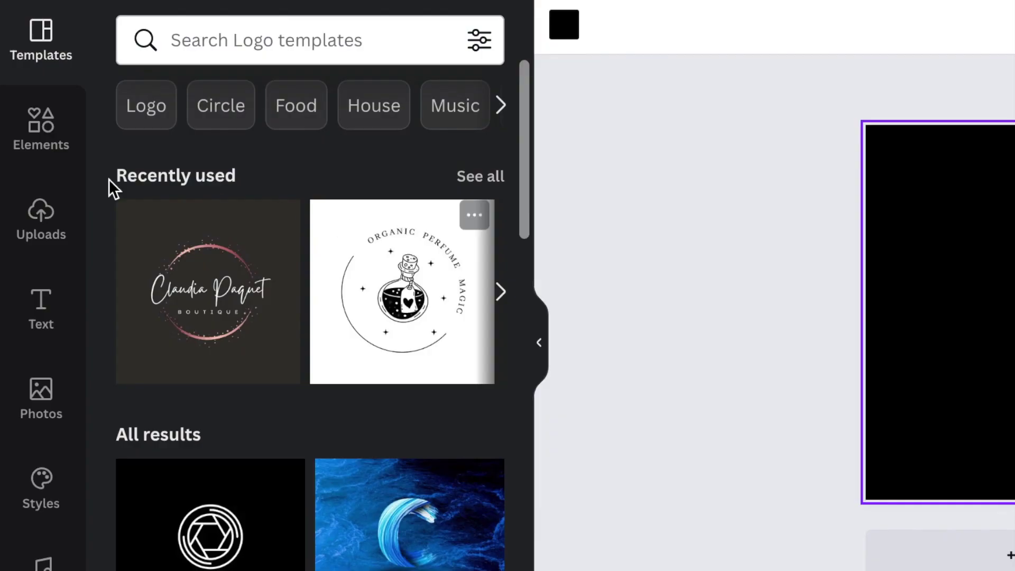
Step: Add a triangle from the Lines & Shapes collection to the page and colour it red
click(26, 188)
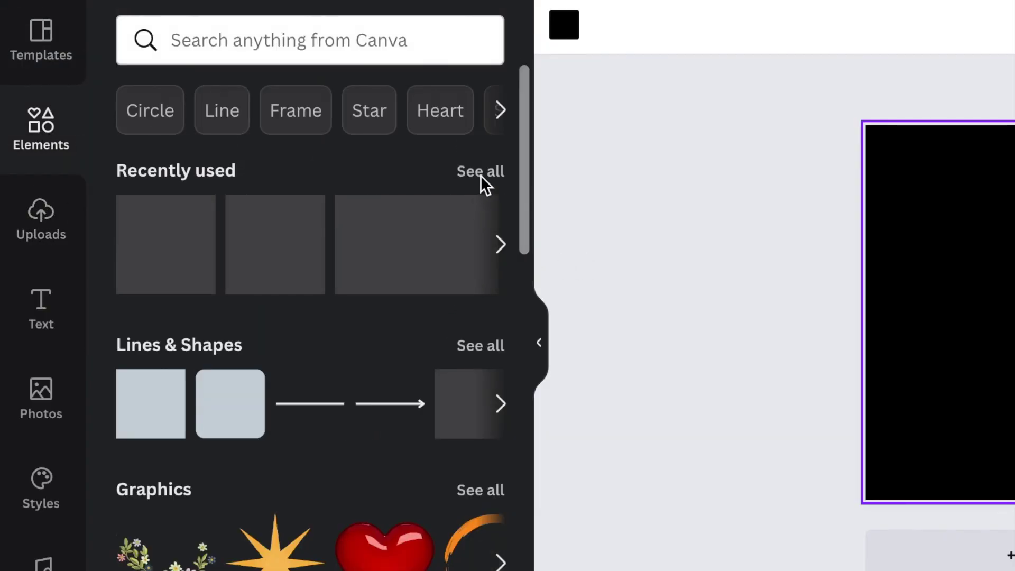
click(483, 349)
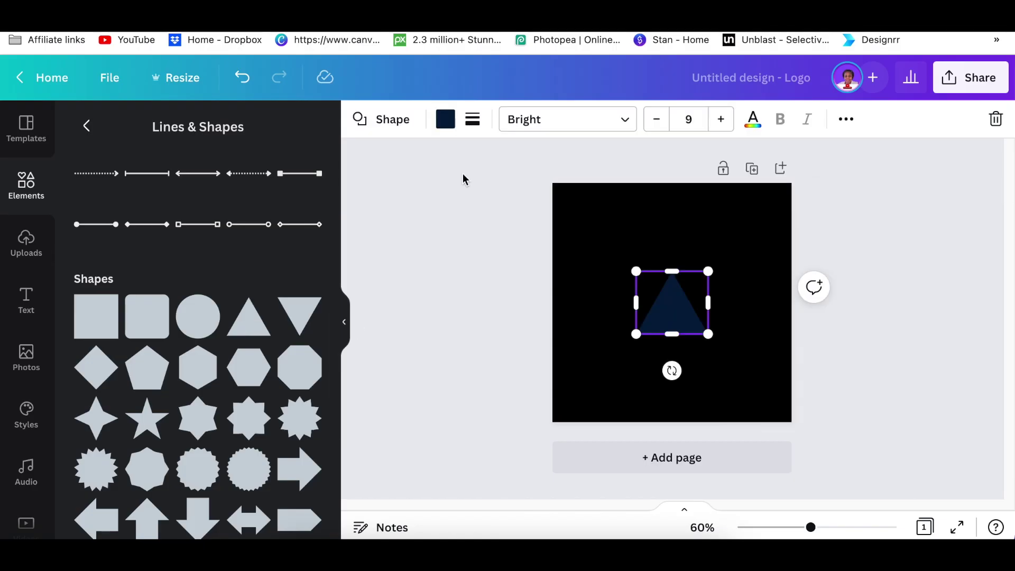
click(445, 119)
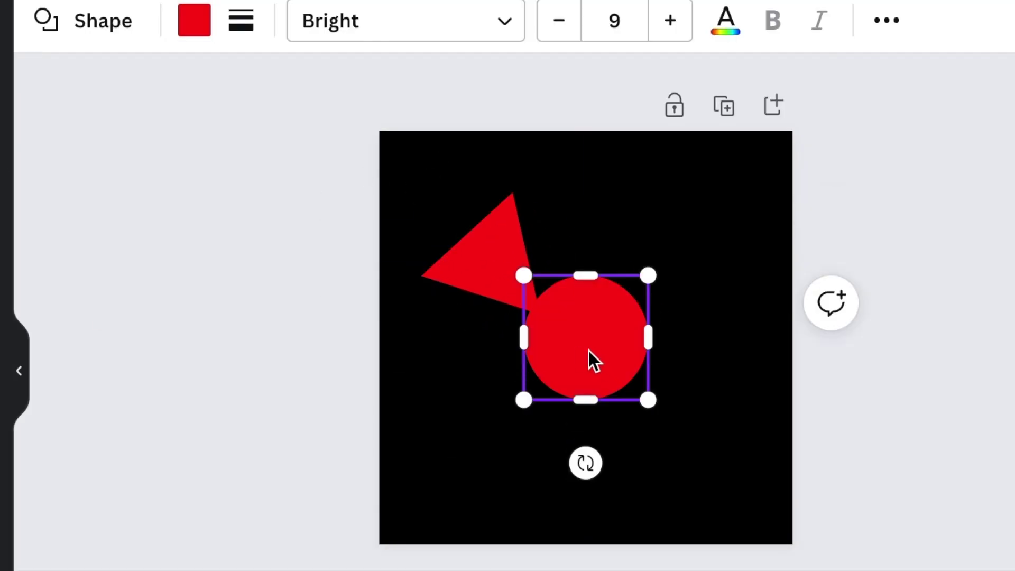
Step: Reshape the circle into a smaller oval head overlapping the lower corner of the red triangle
drag(594, 358, 557, 335)
drag(607, 376, 568, 338)
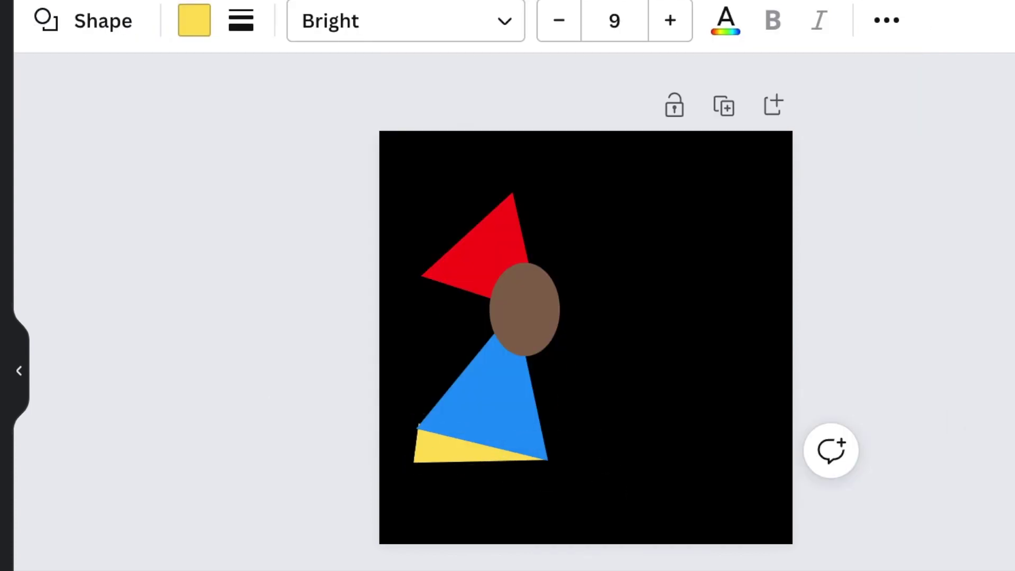
click(977, 464)
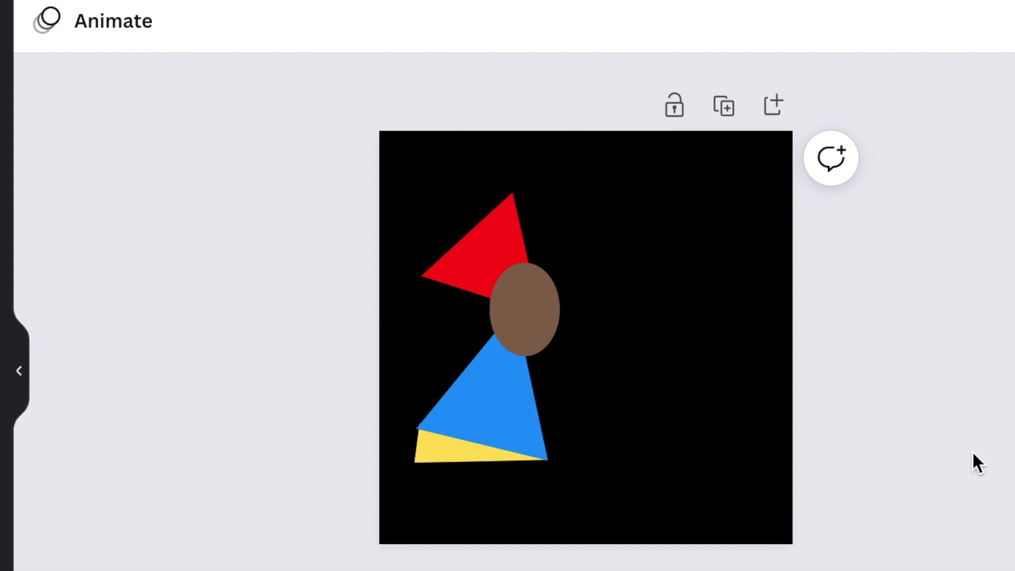
Step: Add a small red square to the blue triangle, with a green copy beside it and a pink copy below
key(r)
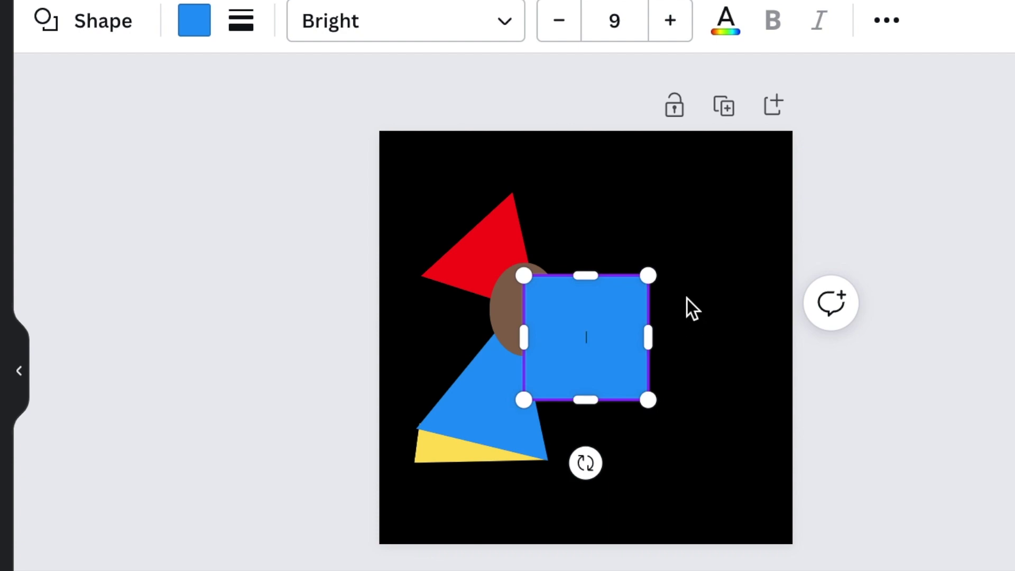
drag(651, 279, 553, 377)
drag(559, 462, 503, 458)
click(195, 26)
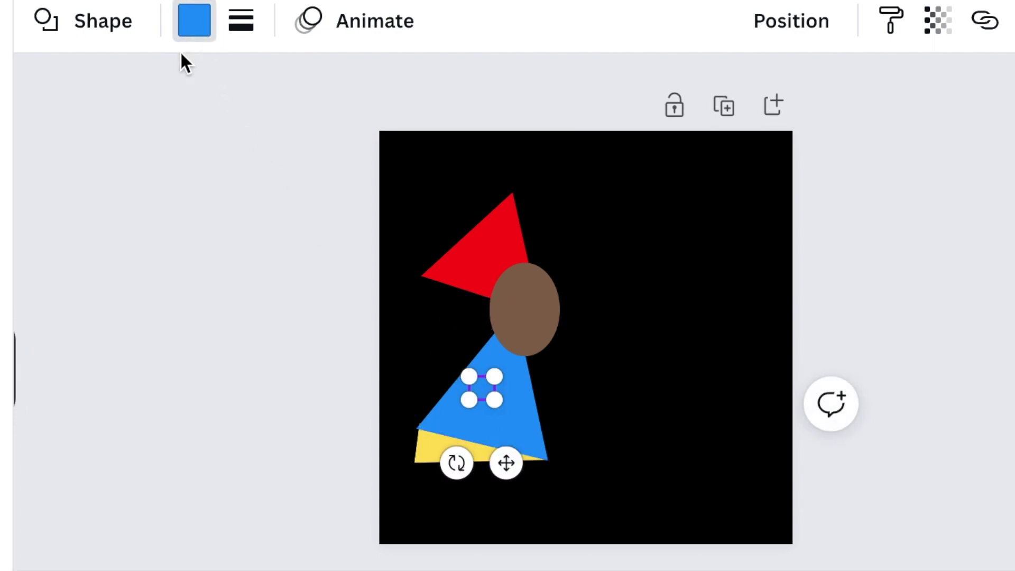
click(217, 298)
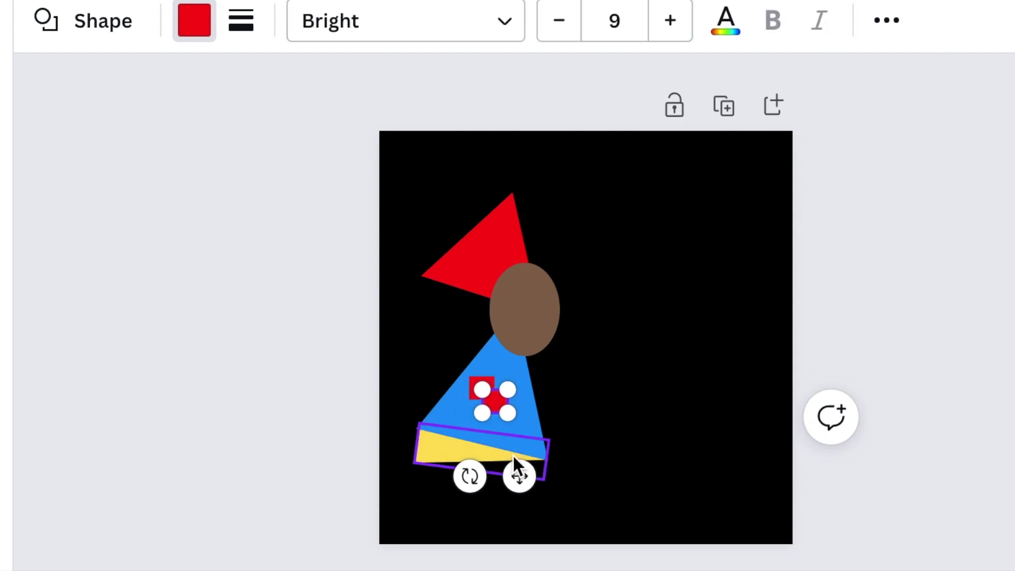
drag(507, 464, 531, 460)
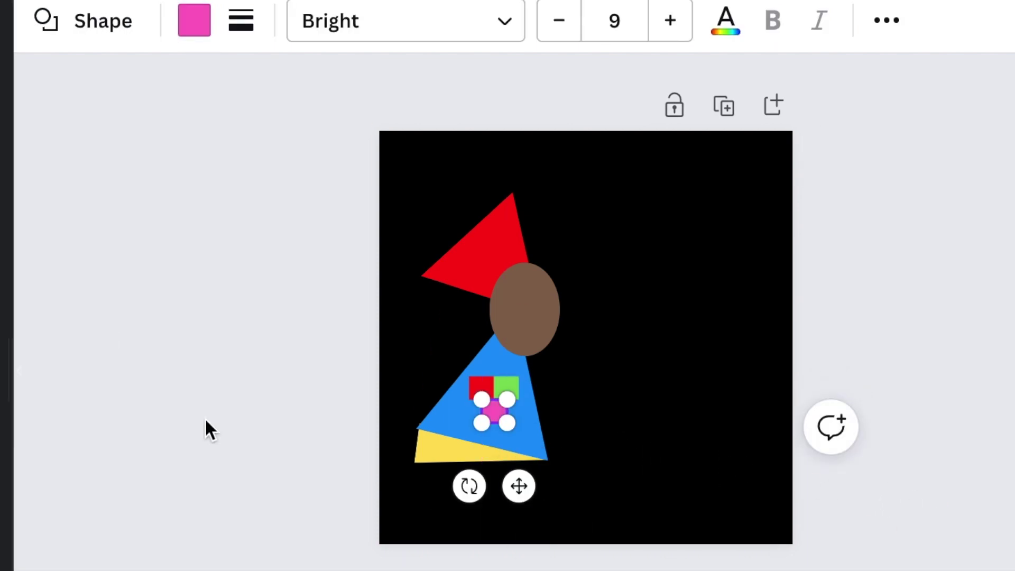
click(205, 420)
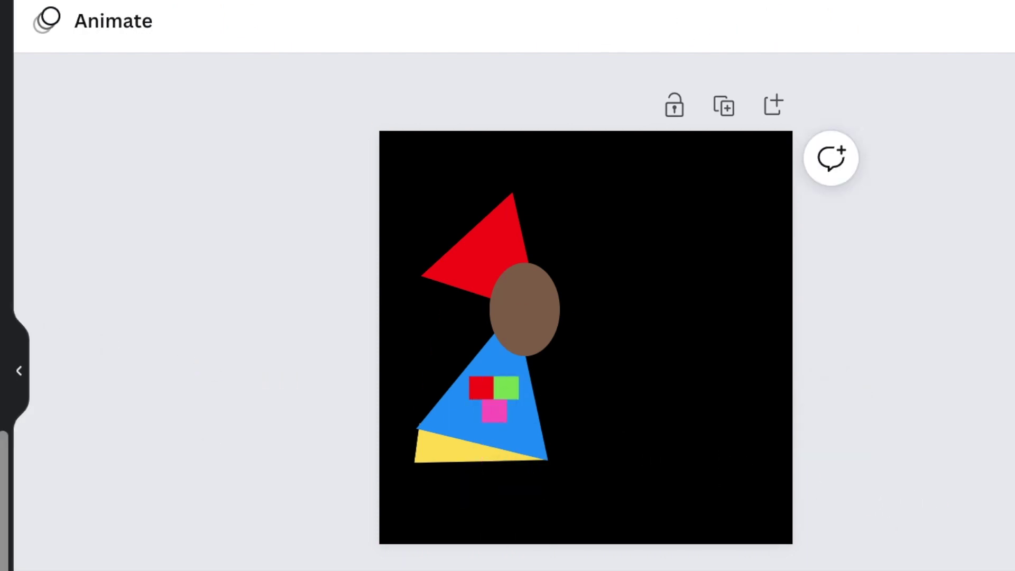
Step: Build an earring on the brown oval from a small white ring and a yellow circle
key(ctrl+v)
drag(669, 414, 515, 290)
click(798, 21)
click(707, 159)
click(153, 434)
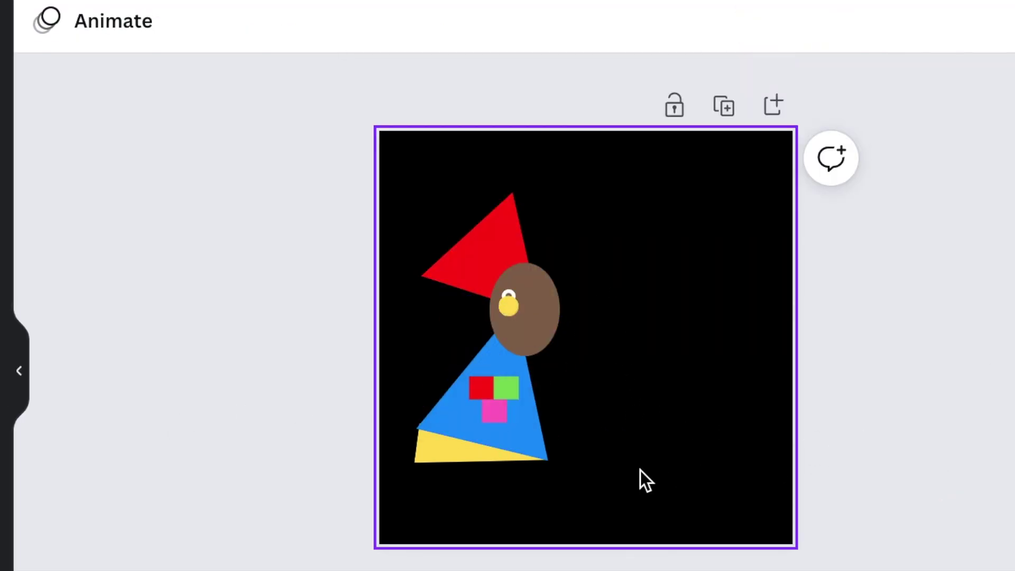
Step: Form an L-shaped frame from yellow bars to the right of the figure
key(ctrl+v)
drag(680, 338, 603, 343)
key(ctrl+v)
drag(678, 364, 673, 371)
drag(560, 358, 639, 469)
key(Escape)
Step: Place a row of small blue and red rectangles on top of the vertical yellow bar
key(r)
drag(587, 400, 587, 295)
drag(650, 286, 600, 241)
key(ctrl+v)
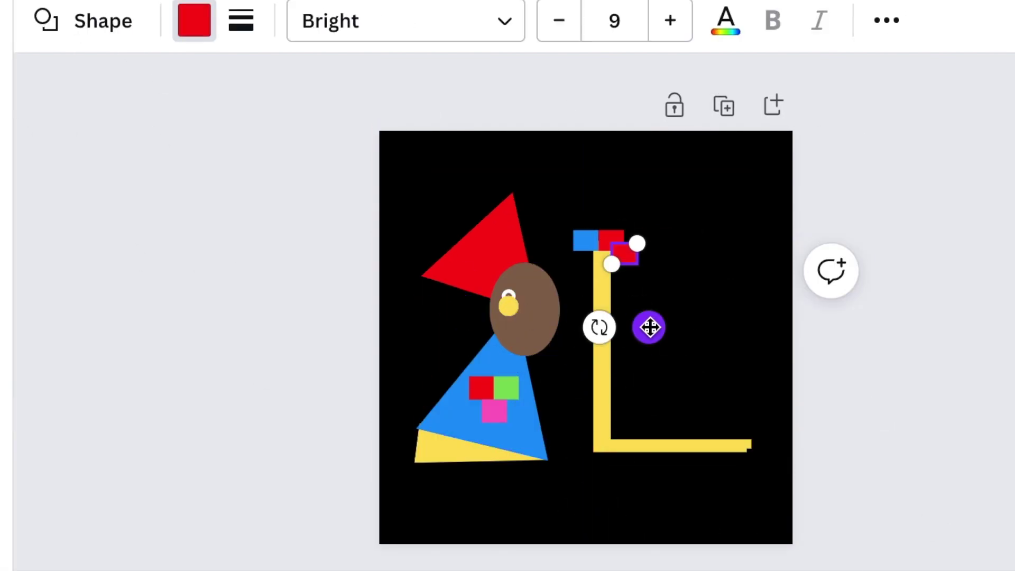
drag(870, 227, 593, 233)
Step: Add a text line reading TRADITIONAL and duplicate it as a second line reading AFRICAN
click(95, 358)
text(tRADITIONAL)
drag(611, 421, 712, 385)
drag(763, 324, 773, 313)
key(ctrl+d)
text(AFRICAN)
Step: Duplicate the text as a third line reading WEAR and reposition the elements of the logo
drag(707, 315, 690, 355)
key(ctrl+d)
text(WEAR)
click(565, 103)
drag(566, 105, 613, 260)
drag(687, 349, 685, 363)
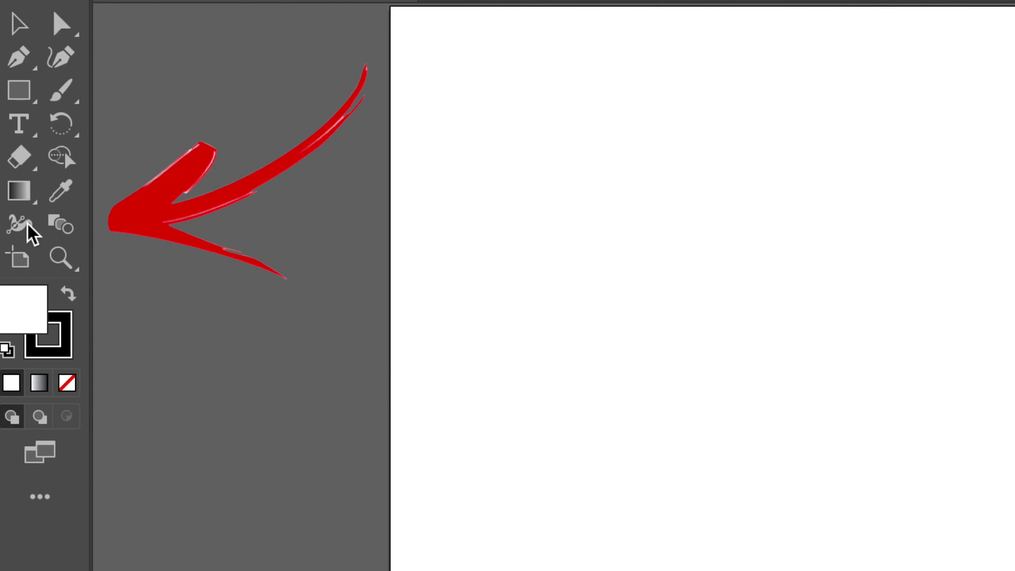
Step: Switch to Adobe Illustrator and look through the complete collection of available tools
click(44, 501)
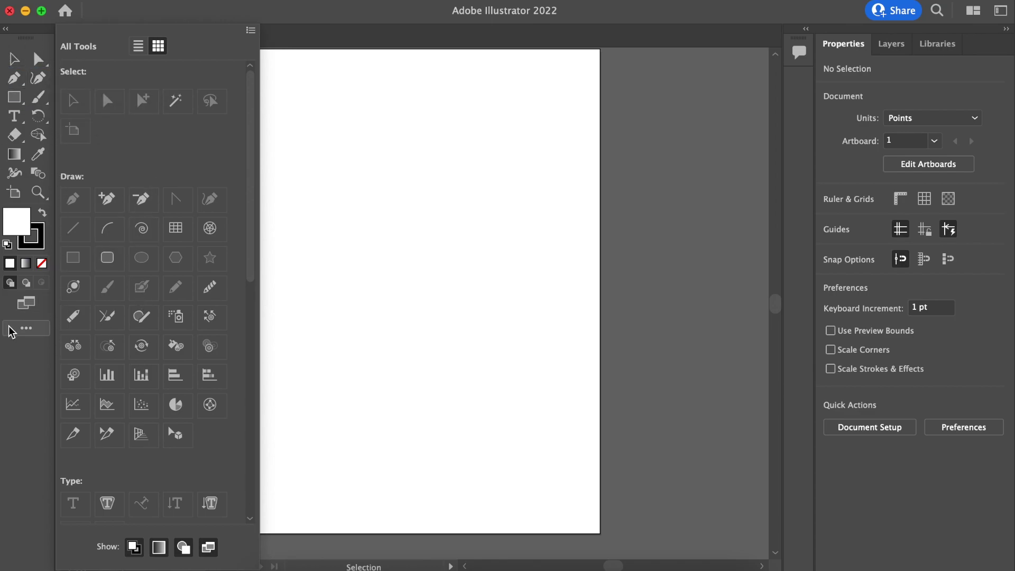
scroll(68, 333, down, 5)
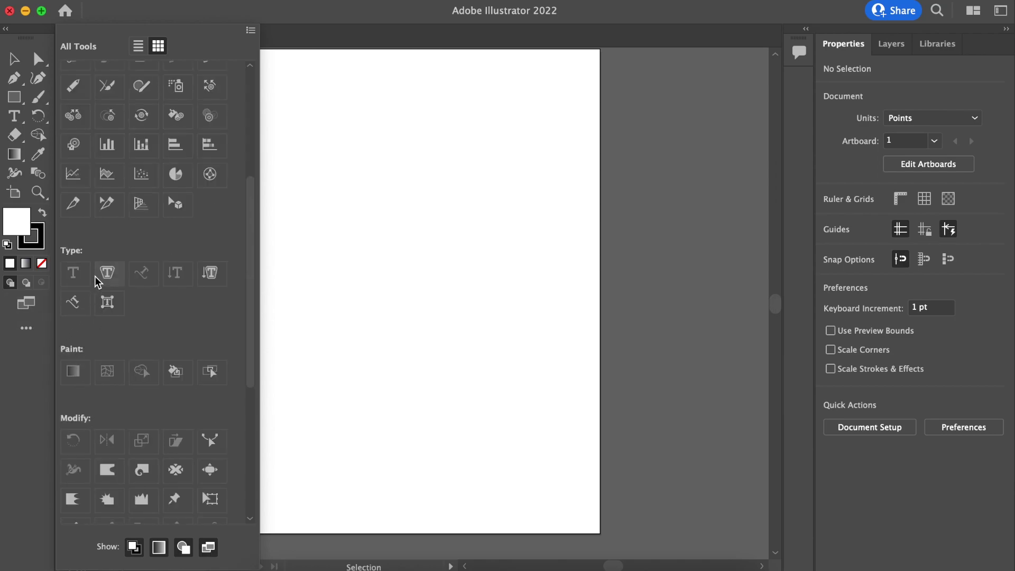
scroll(111, 355, down, 6)
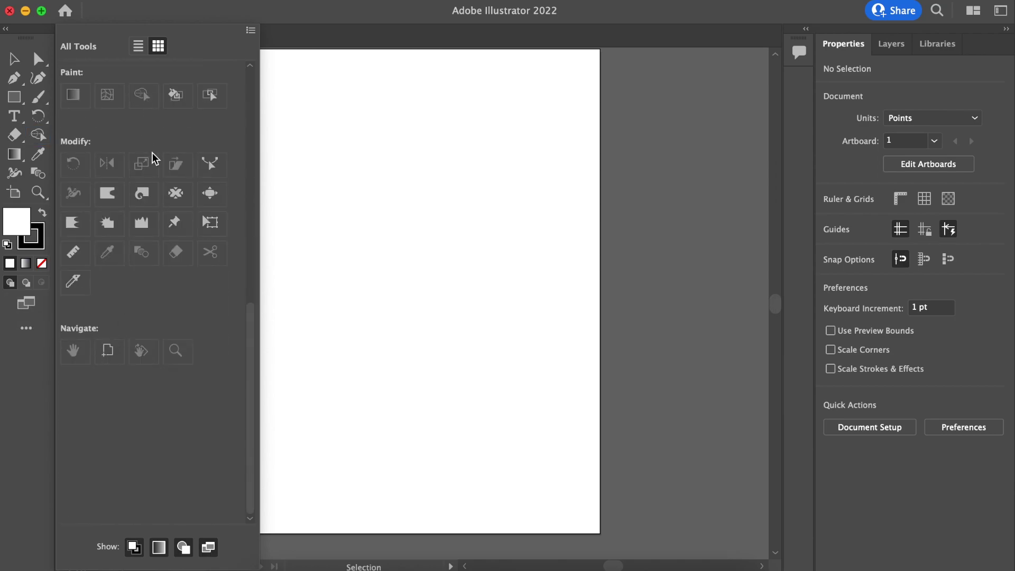
scroll(153, 158, up, 10)
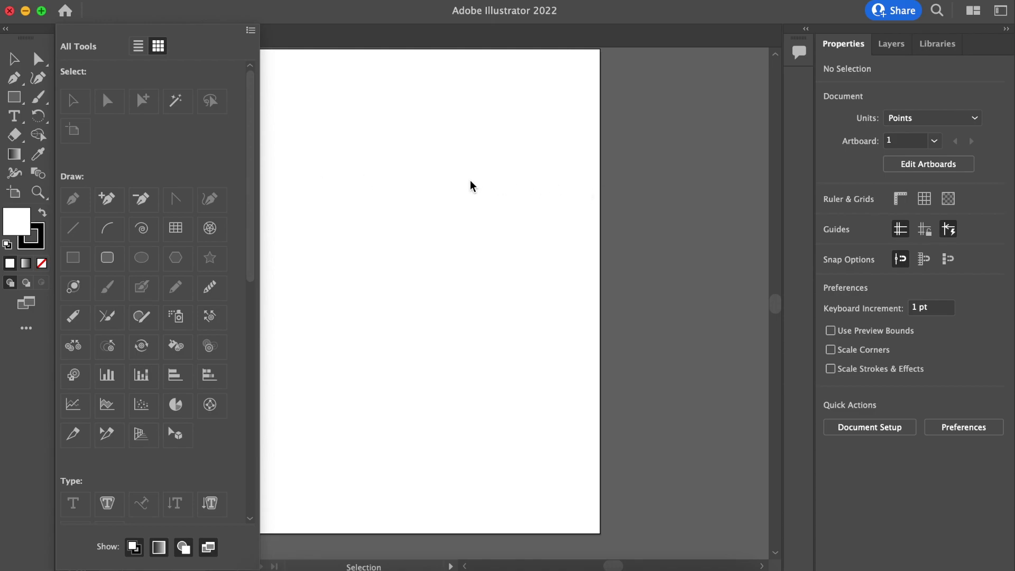
click(616, 200)
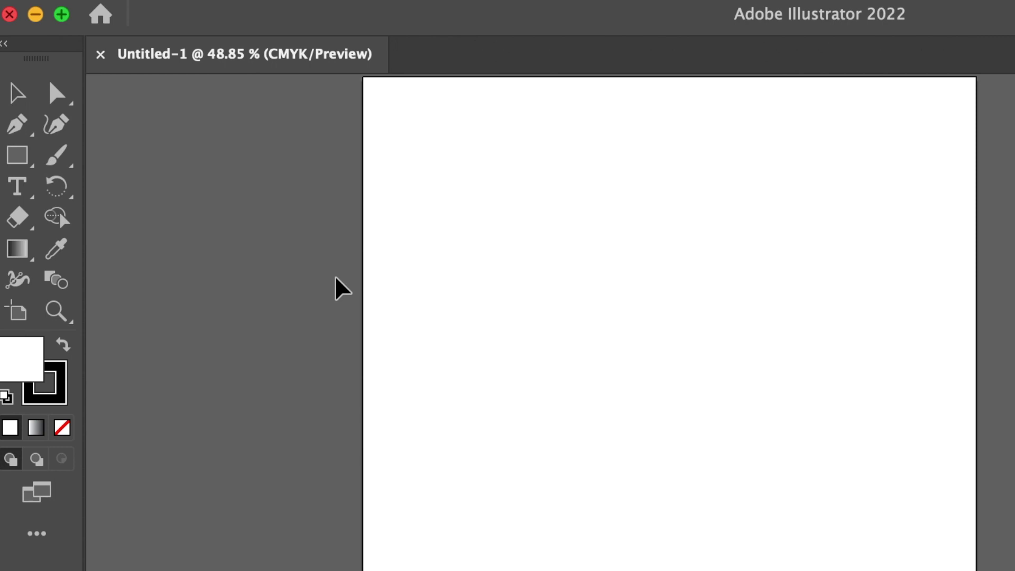
Step: Create a triangle in the artboard's upper-left area with the Polygon tool, using a 50 pt radius and 3 sides
click(33, 175)
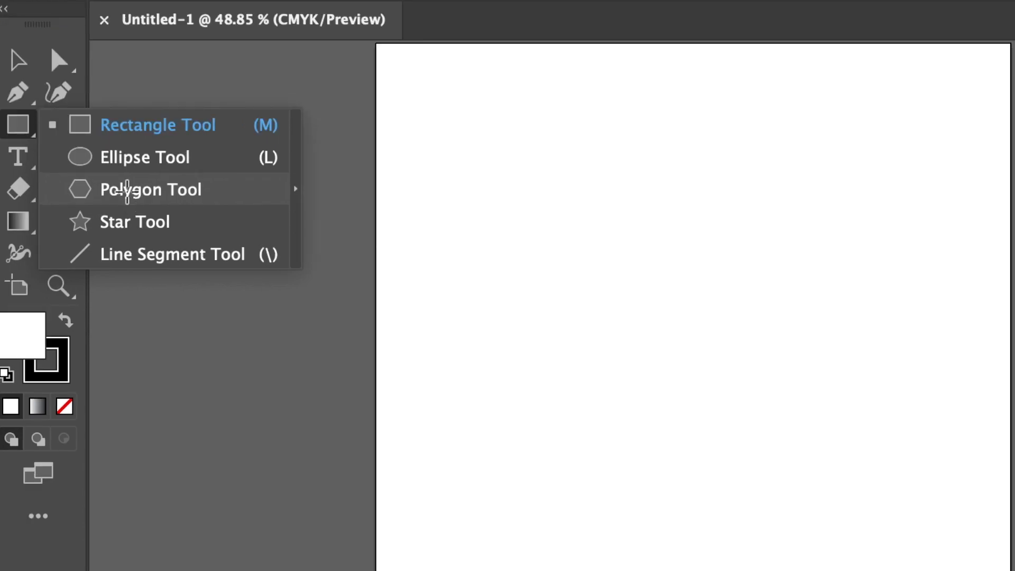
click(127, 192)
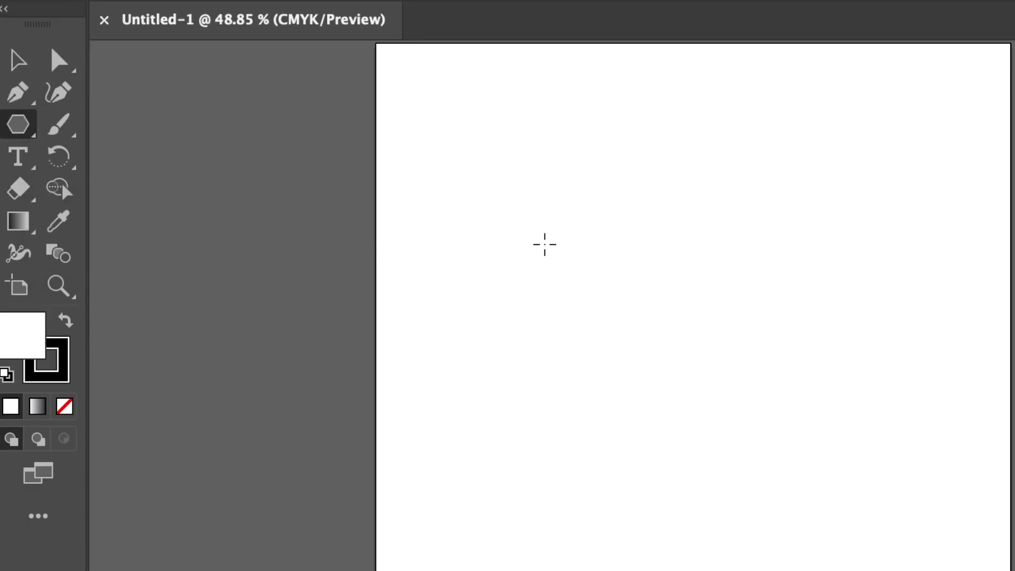
click(544, 244)
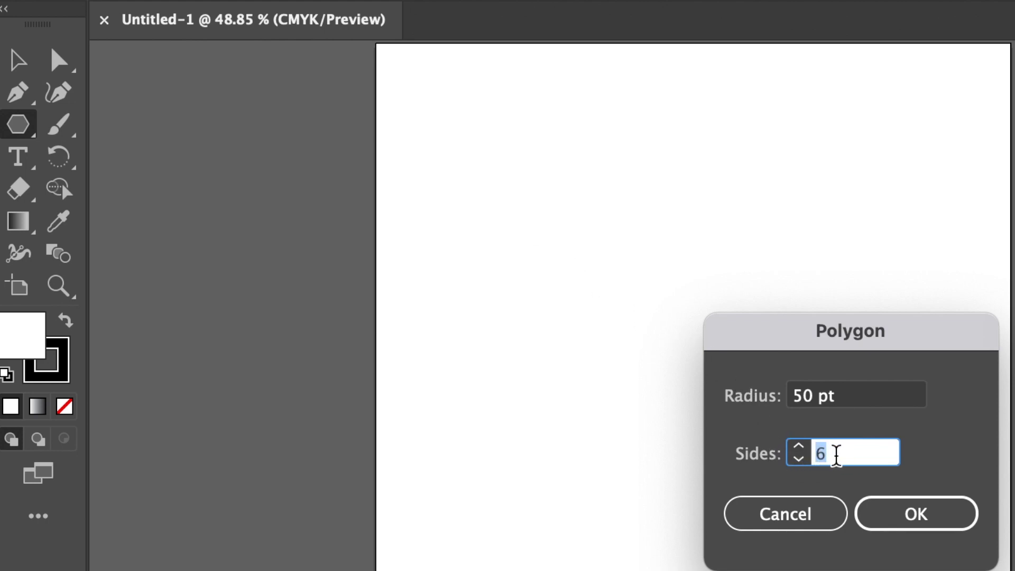
text(3)
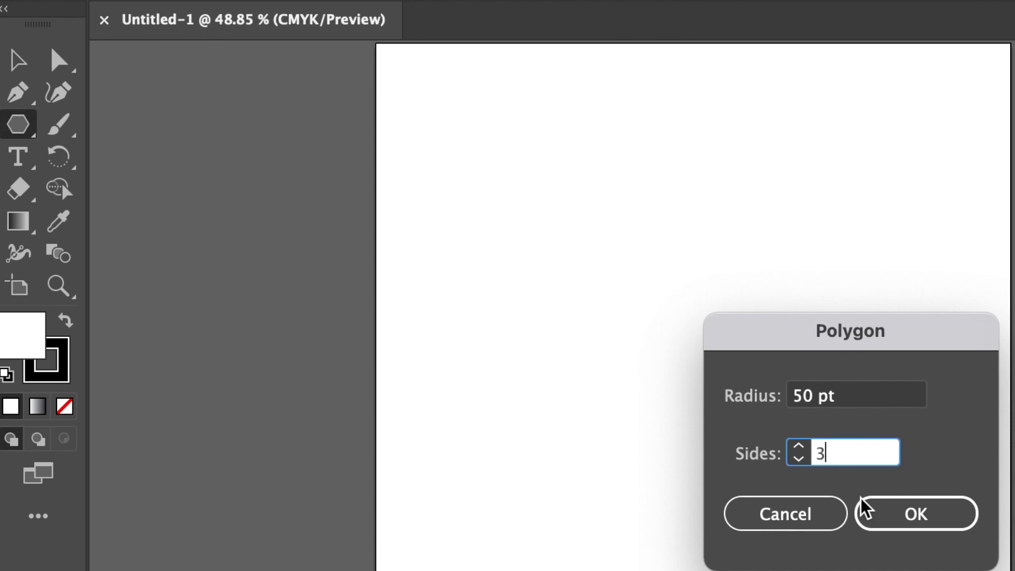
click(923, 520)
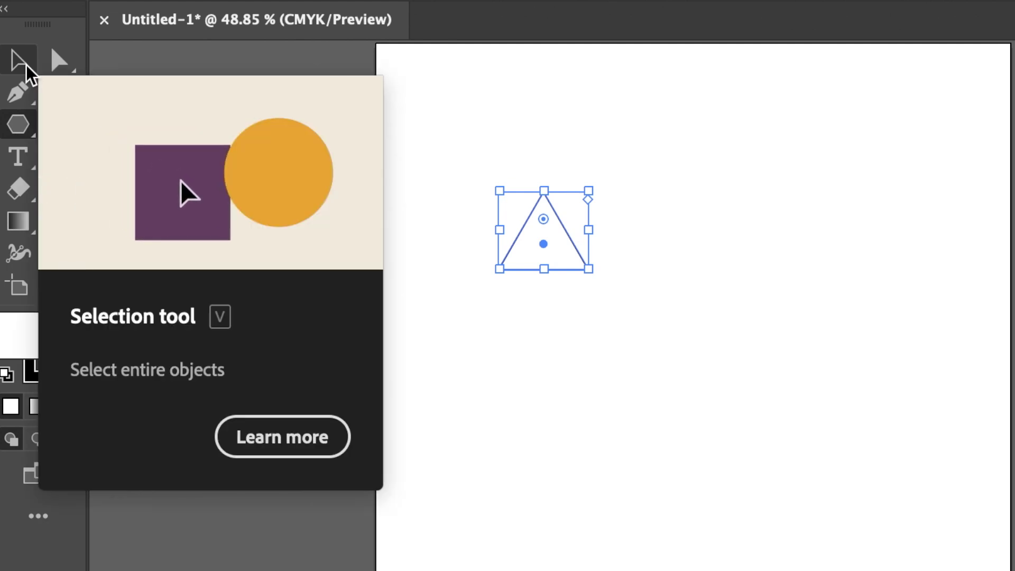
Step: Enlarge the triangle to nearly twice its size and rotate it clockwise so it sits tilted
click(26, 66)
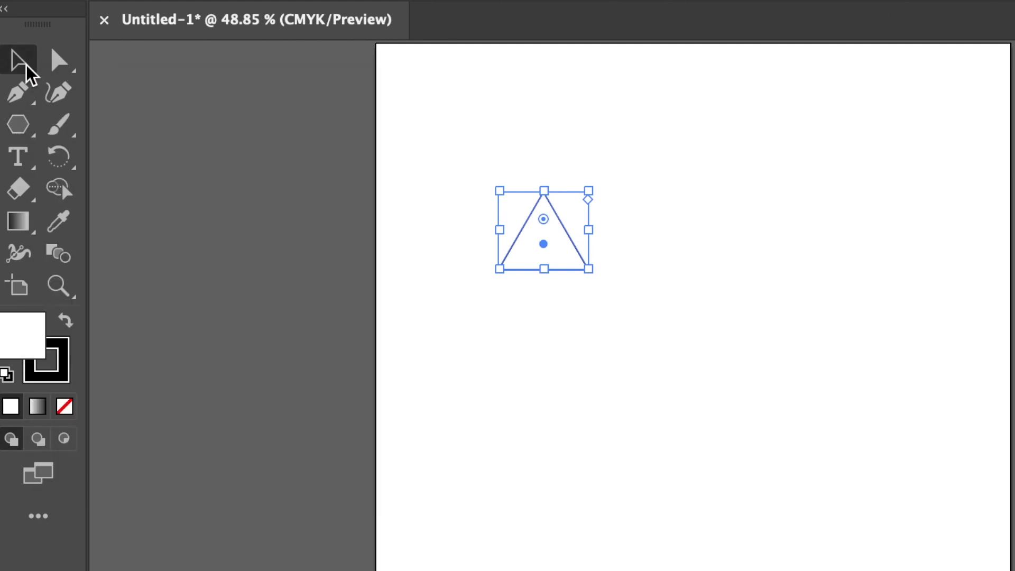
drag(499, 270, 423, 336)
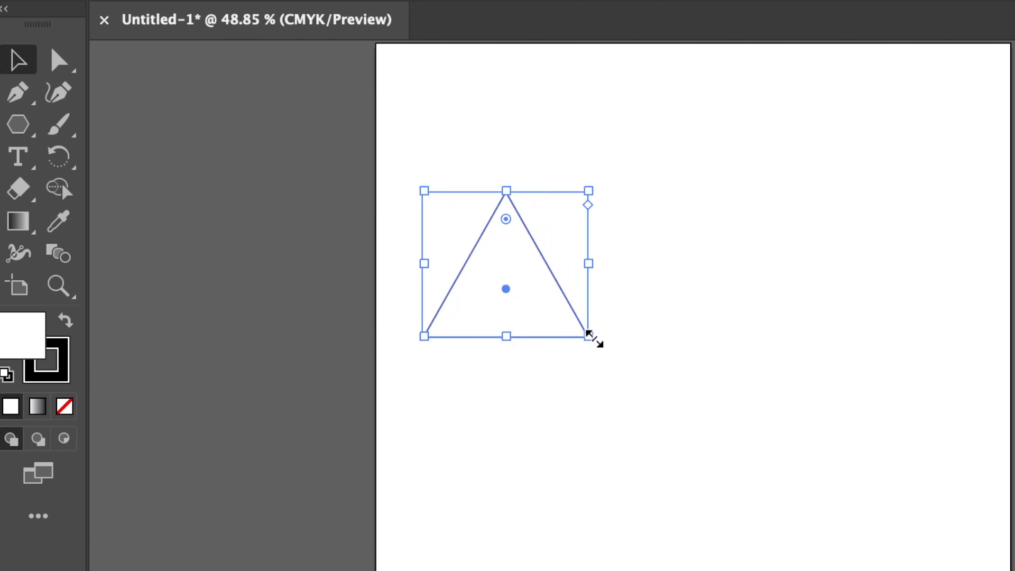
drag(594, 195, 602, 238)
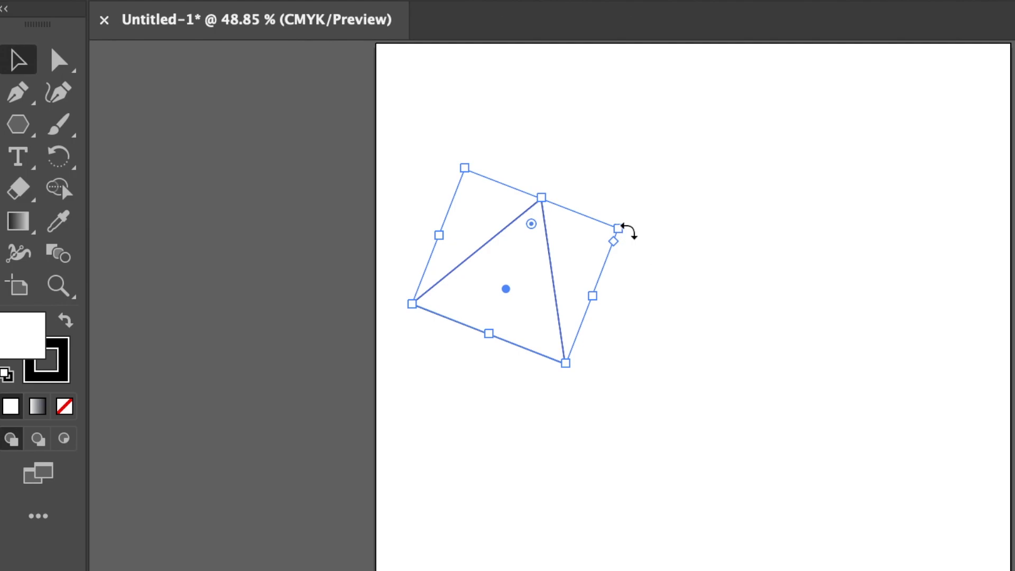
drag(624, 229, 507, 355)
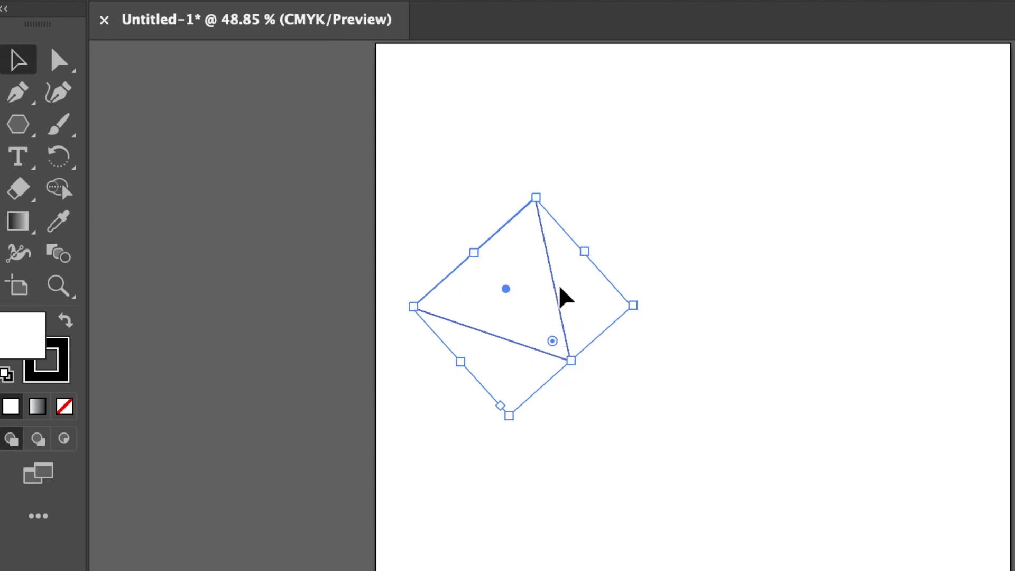
Step: Move the tilted triangle lower on the artboard and fine-tune its rotation
key(super+shift+a)
drag(536, 272, 538, 241)
key(super+shift+a)
drag(544, 276, 513, 353)
key(super+shift+a)
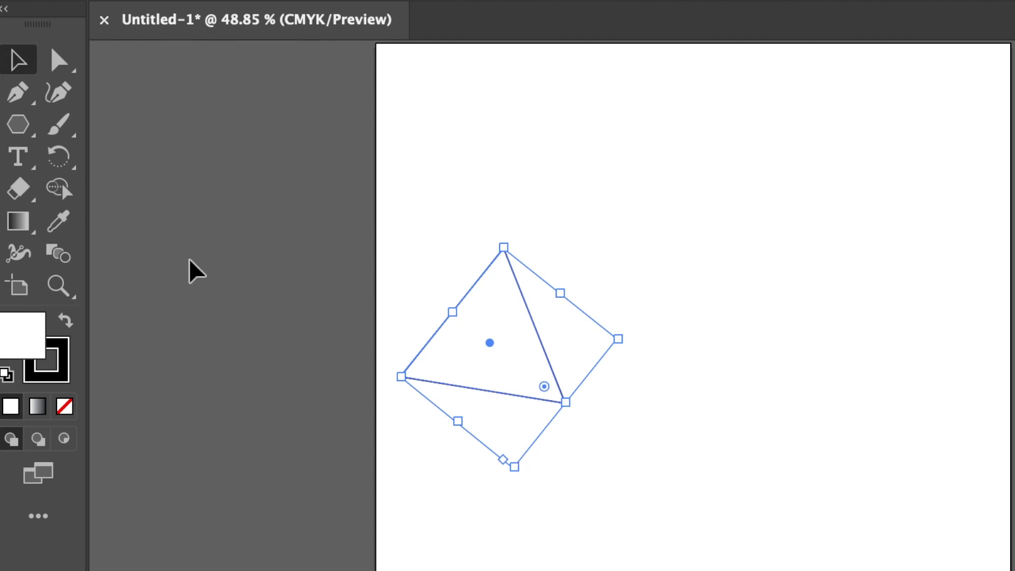
Step: Draw an upright oval about 84 by 135 pt and place it over the triangle's lower-right corner
click(28, 139)
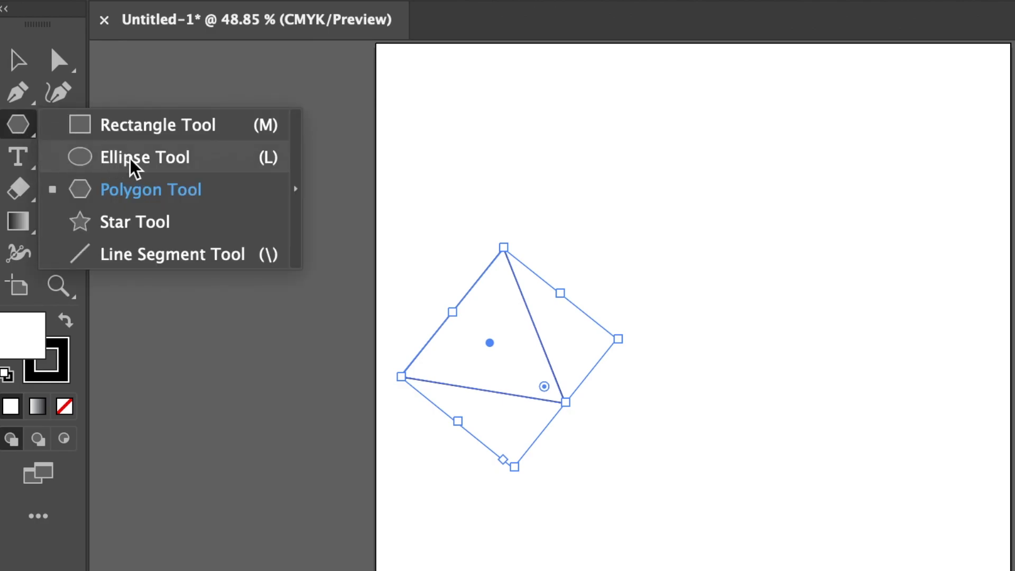
click(133, 168)
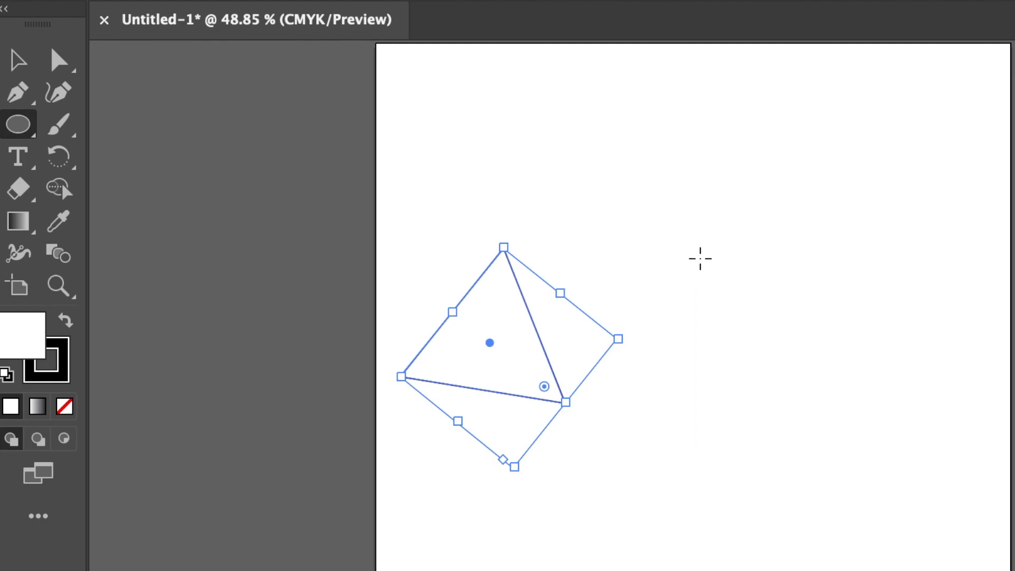
drag(700, 259, 789, 398)
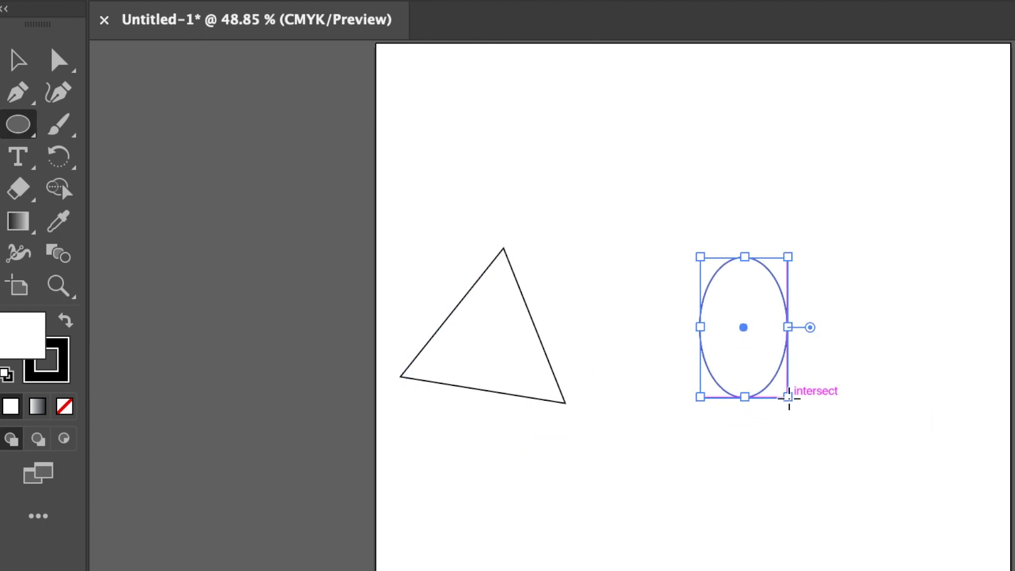
click(27, 67)
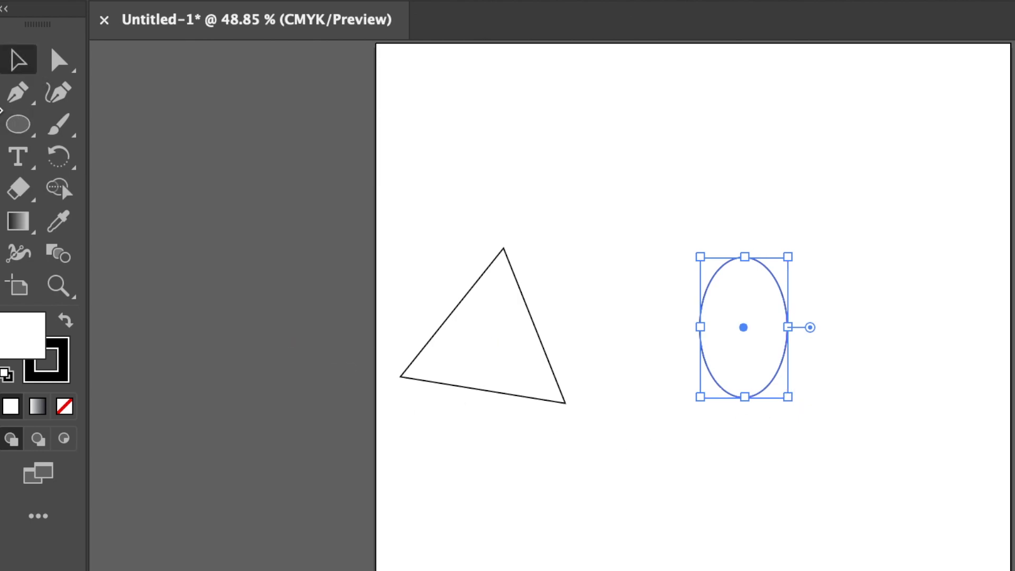
drag(761, 309, 581, 385)
Step: Add a second triangle, tilted to about 345.5°, with its tip overlapping the lower end of the oval
click(18, 124)
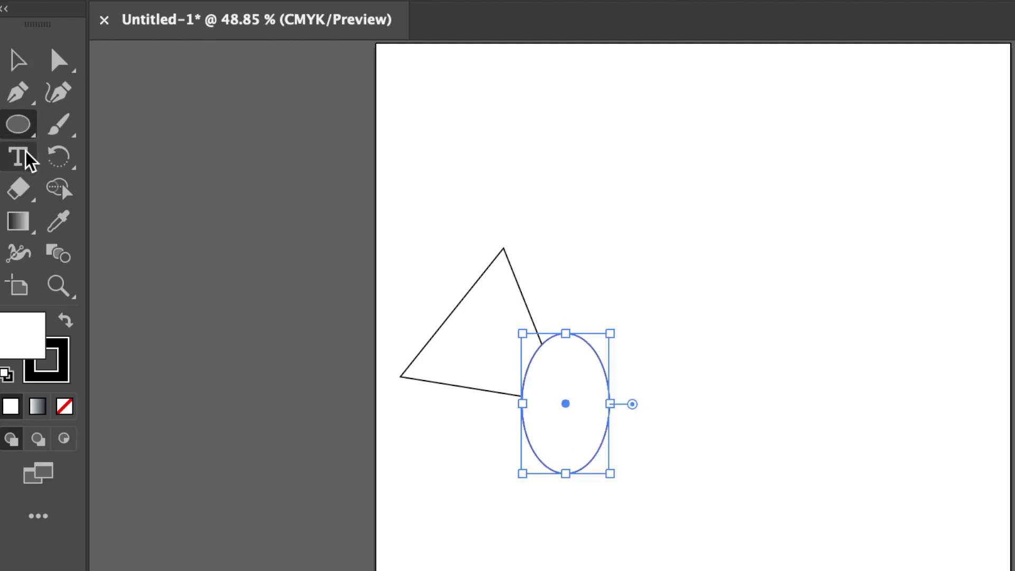
drag(21, 127, 103, 194)
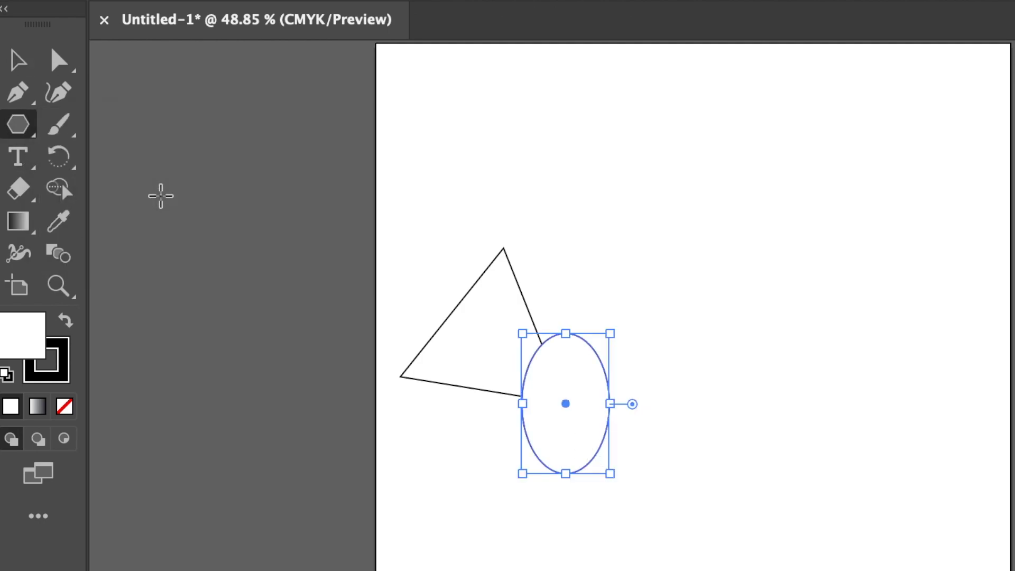
mouse_move(567, 539)
mouse_down()
mouse_move(687, 544)
mouse_move(504, 570)
mouse_up()
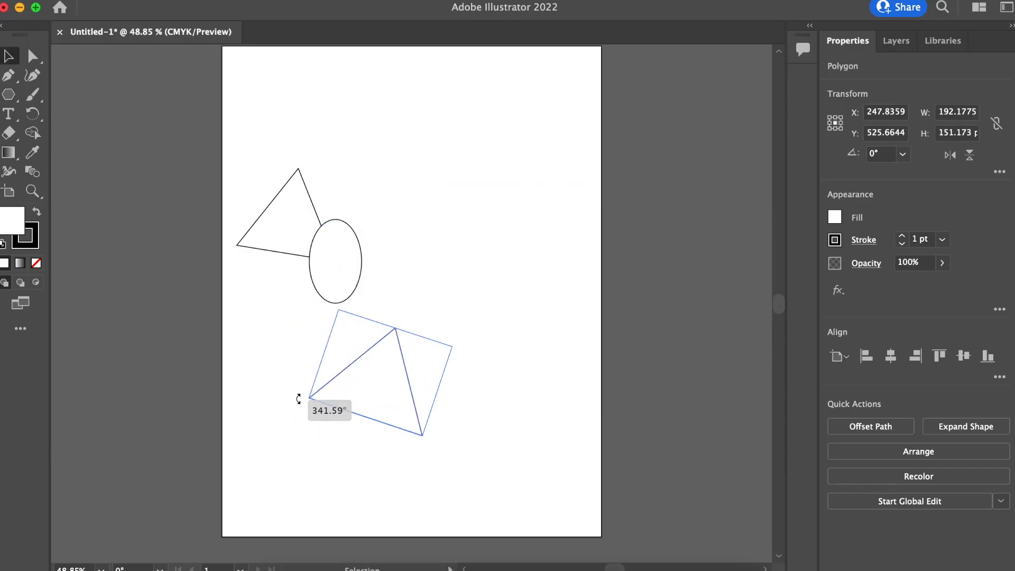
drag(298, 399, 250, 365)
super+click(459, 370)
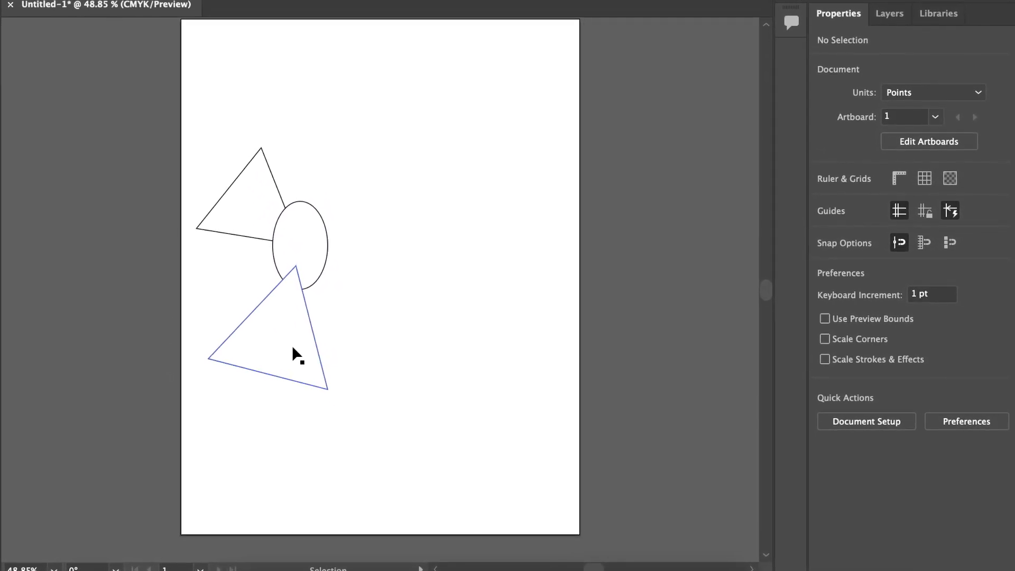
Step: Send the lower triangle to the back so that its tip sits behind the oval
click(267, 334)
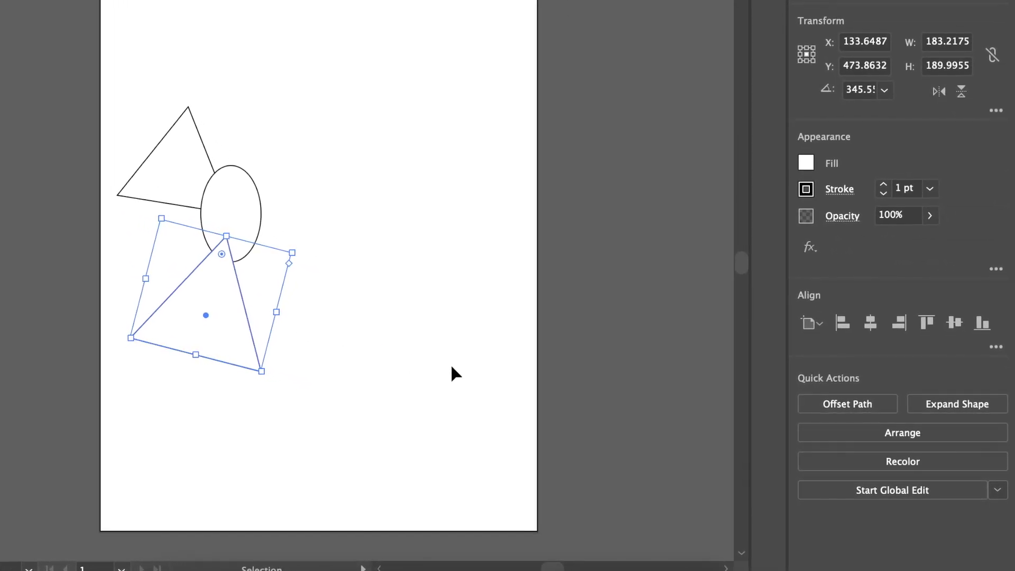
click(894, 420)
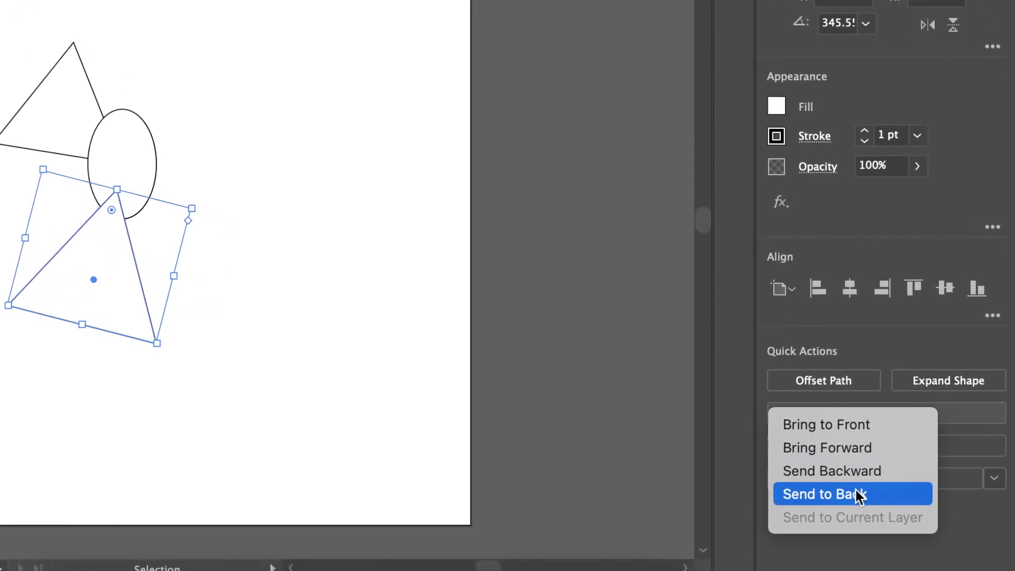
click(856, 494)
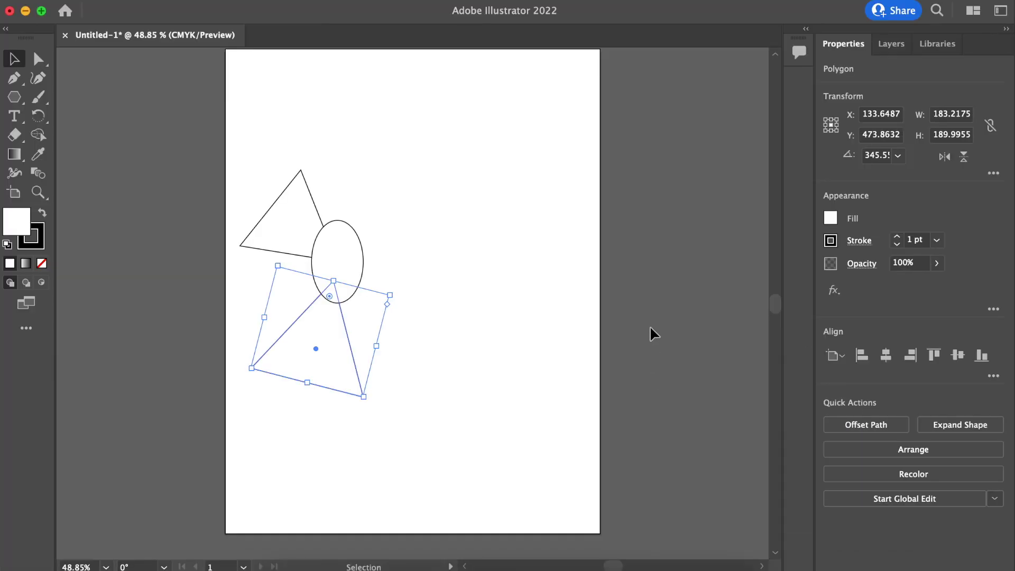
click(649, 328)
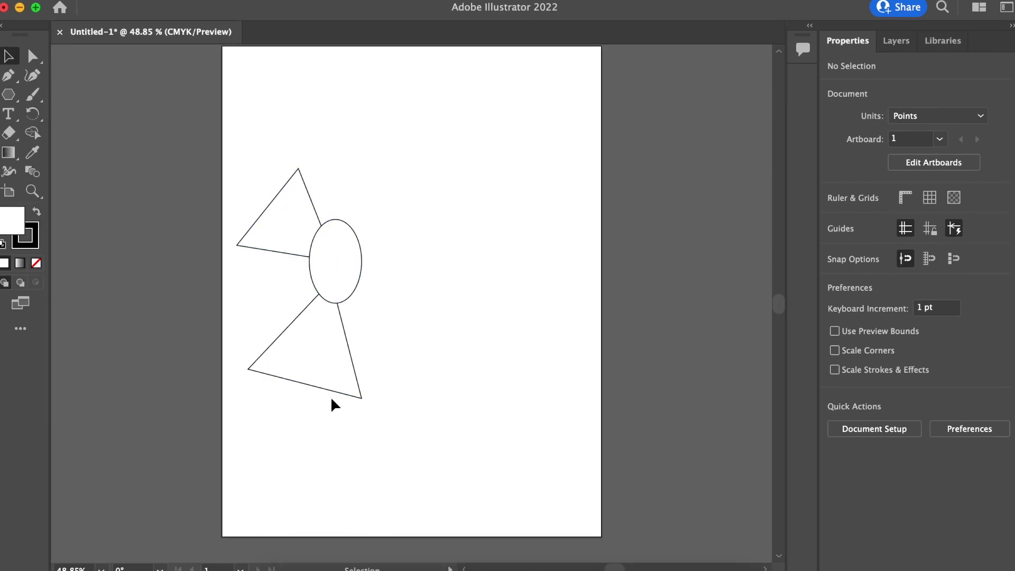
Step: Fill the upper triangle with light blue and set its stroke to none
click(284, 225)
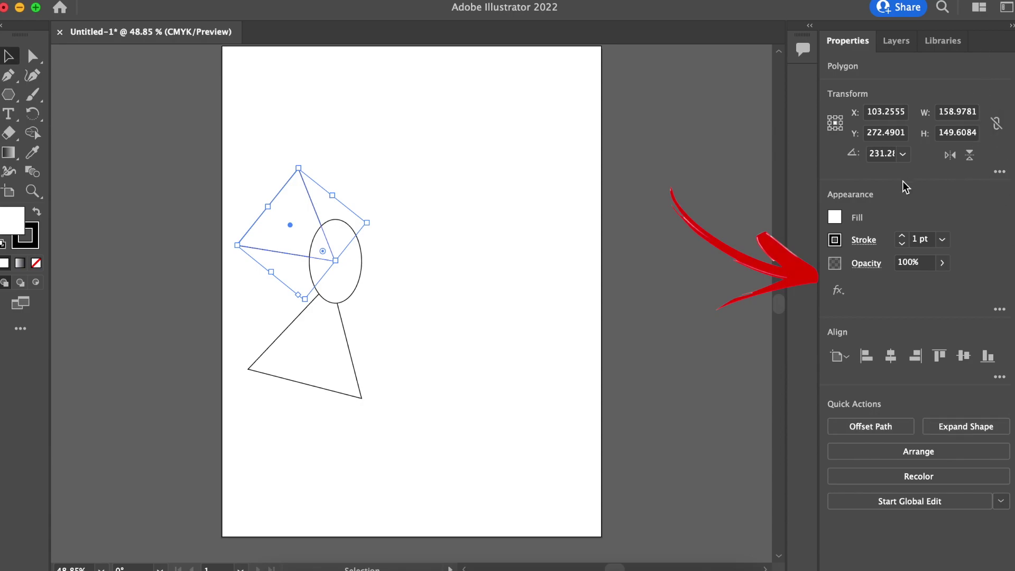
click(834, 218)
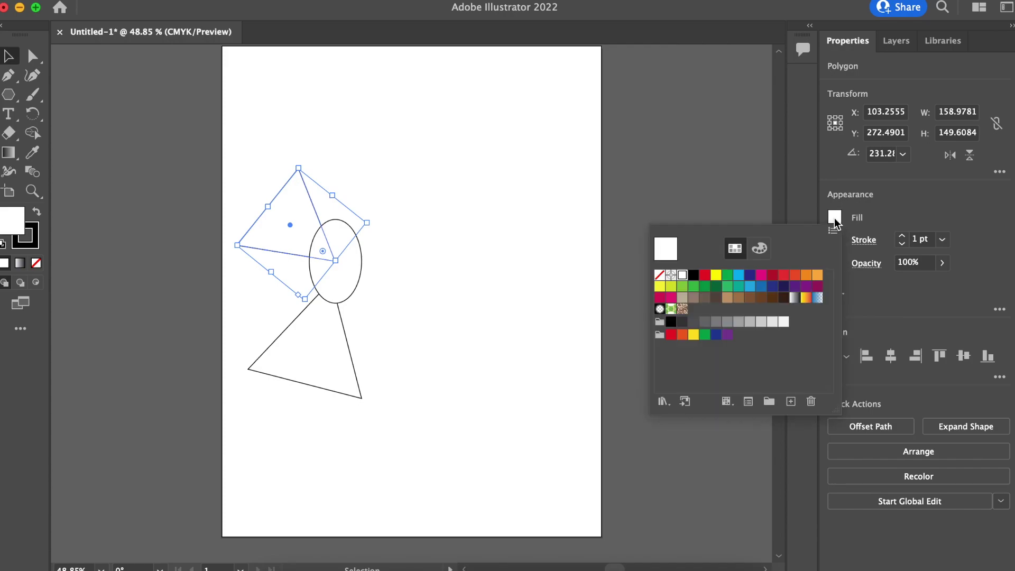
click(740, 276)
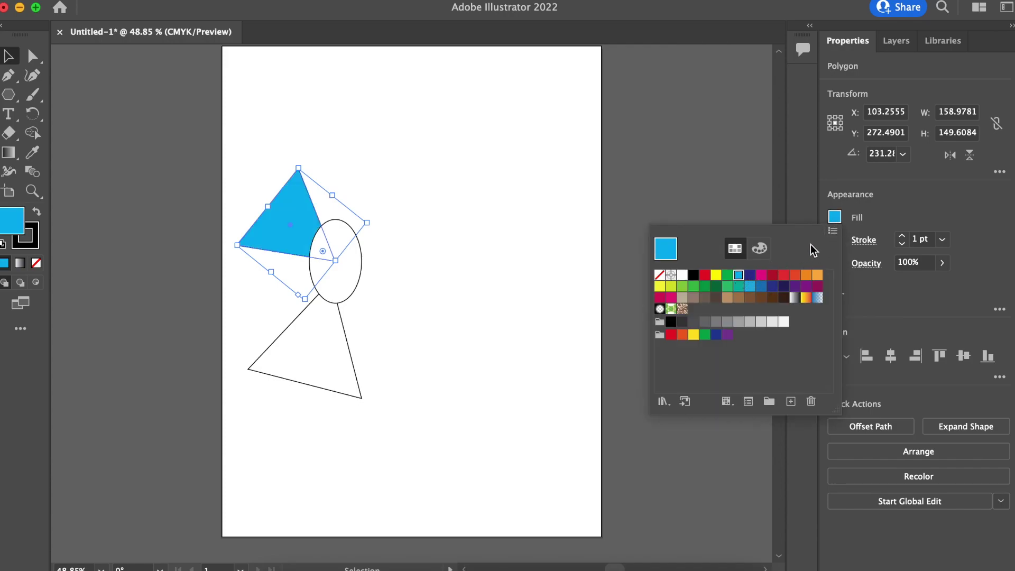
click(692, 202)
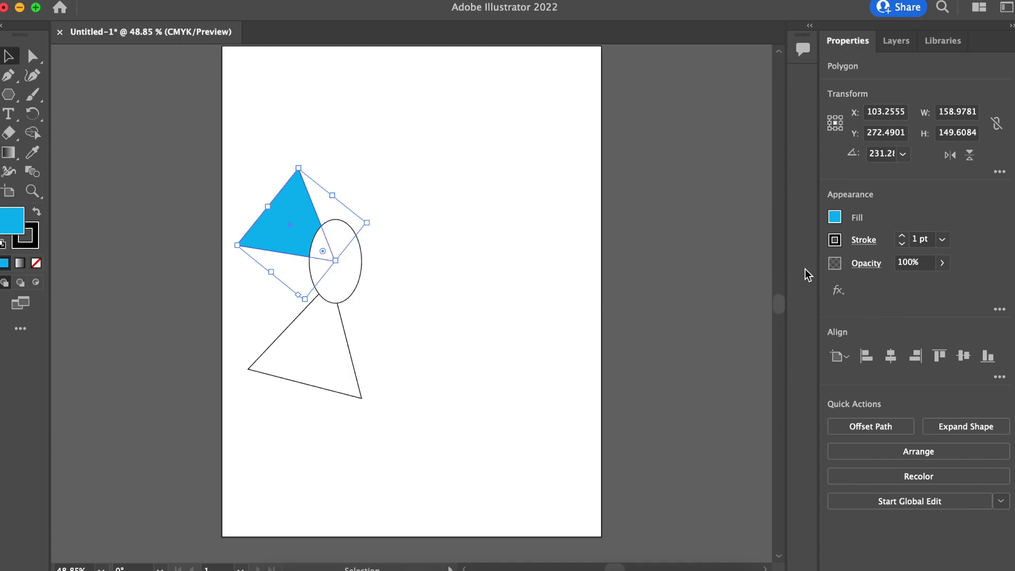
click(835, 241)
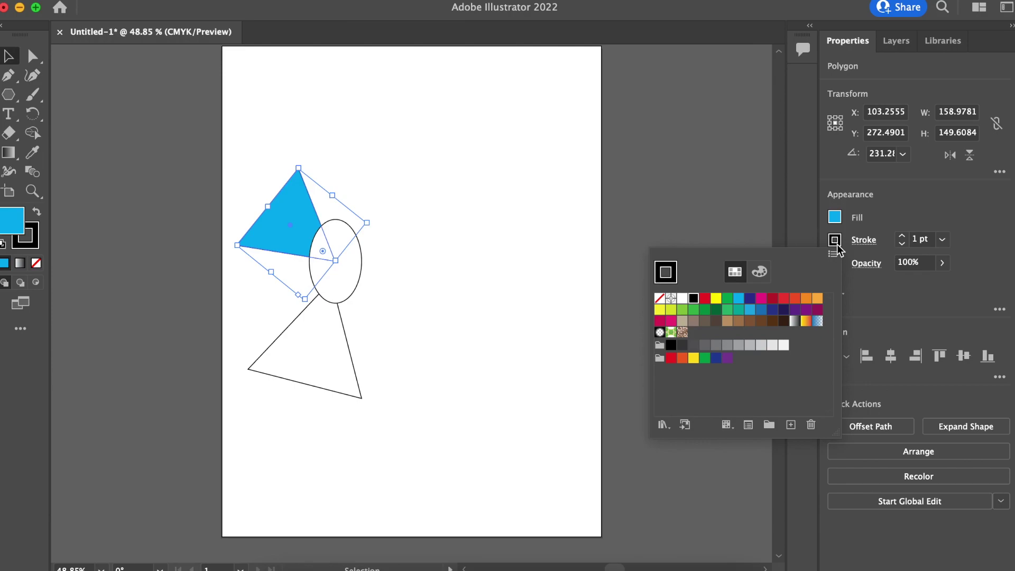
click(660, 299)
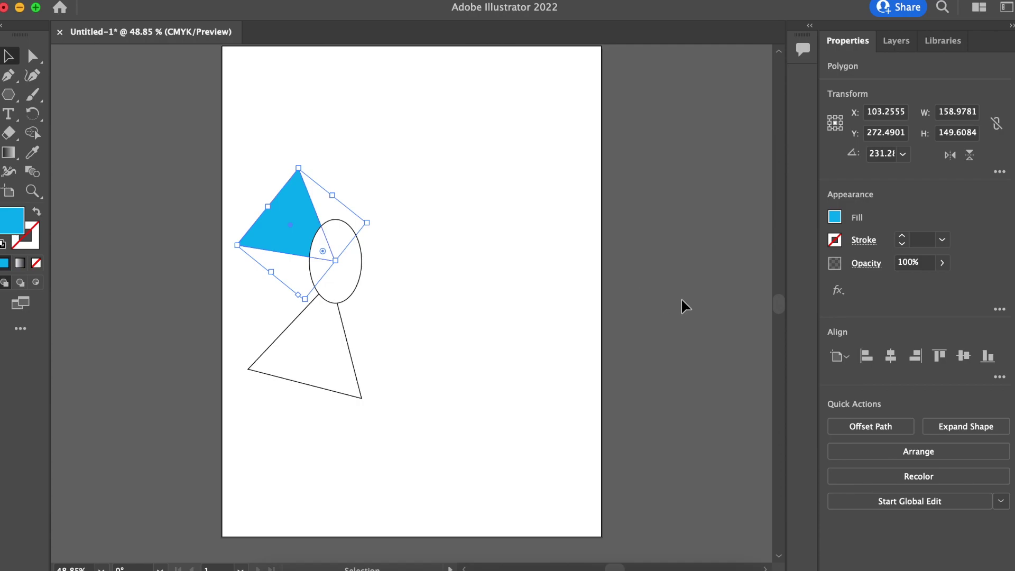
click(682, 301)
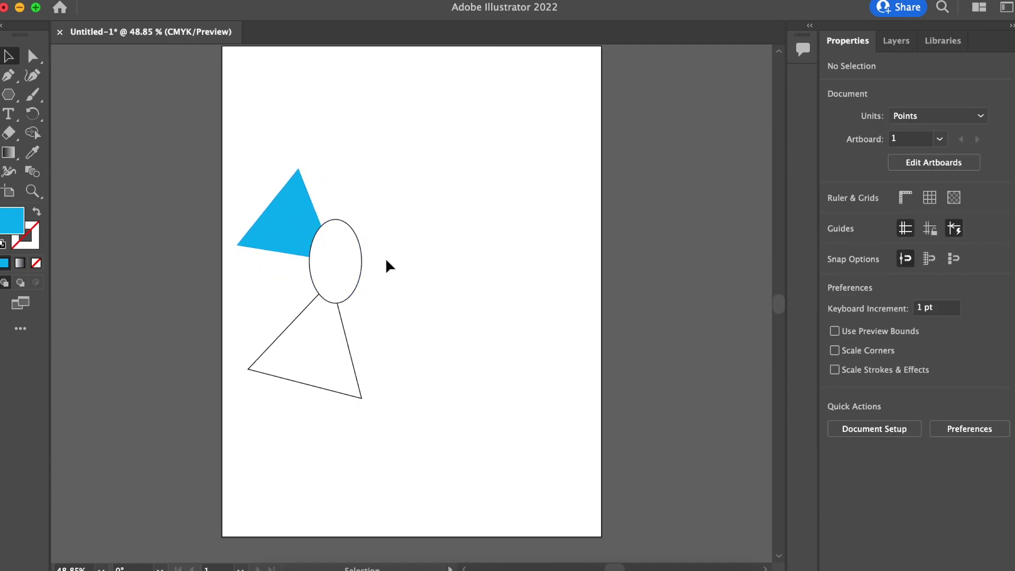
Step: Fill the oval with tan brown and the lower triangle with red, both without a stroke
click(345, 269)
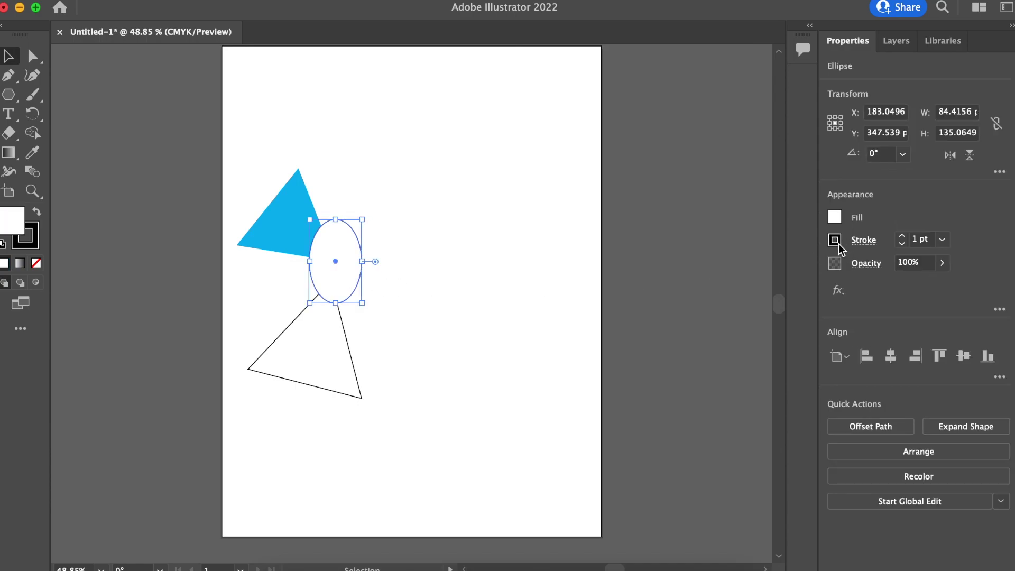
click(835, 218)
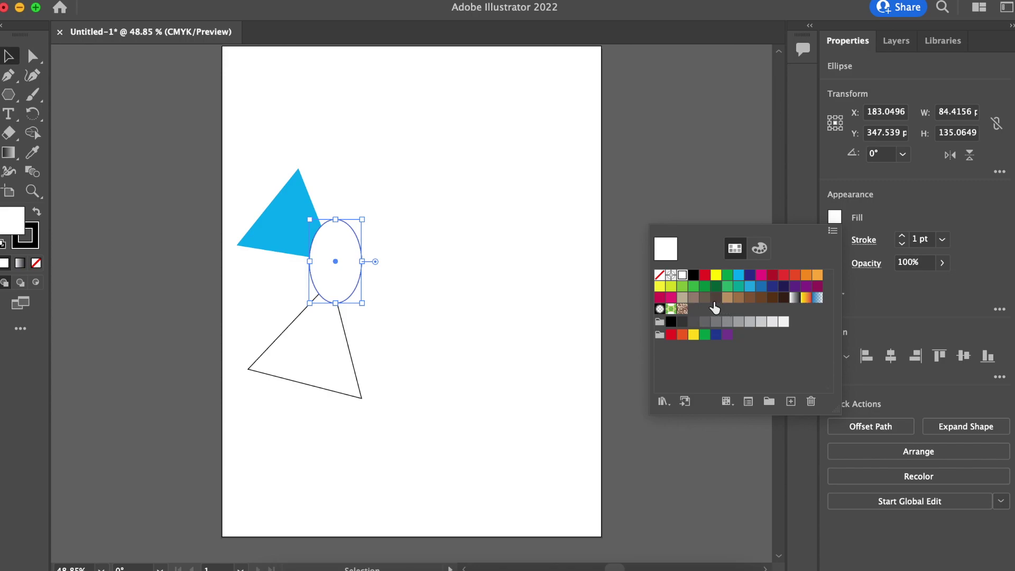
click(728, 297)
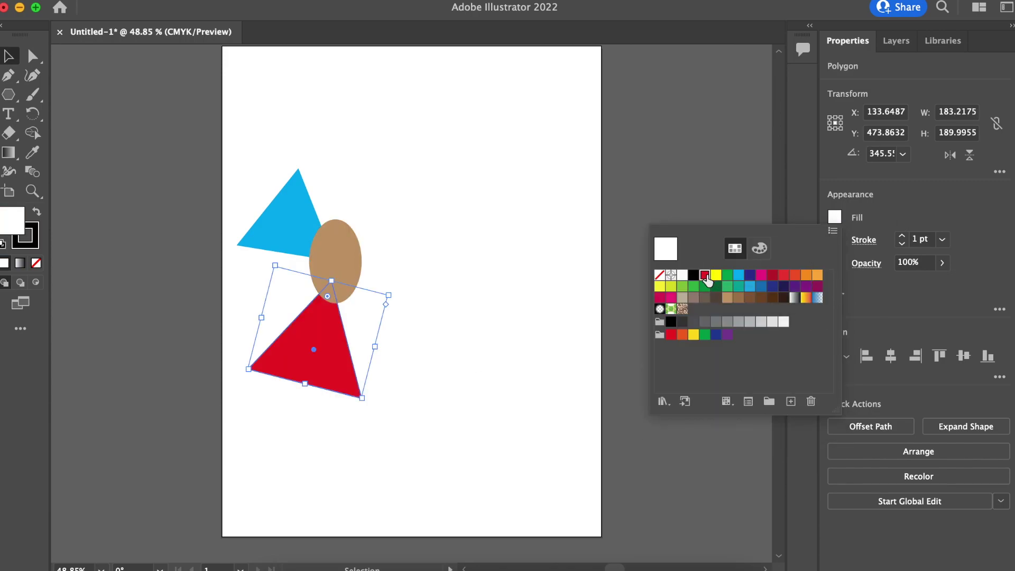
click(488, 305)
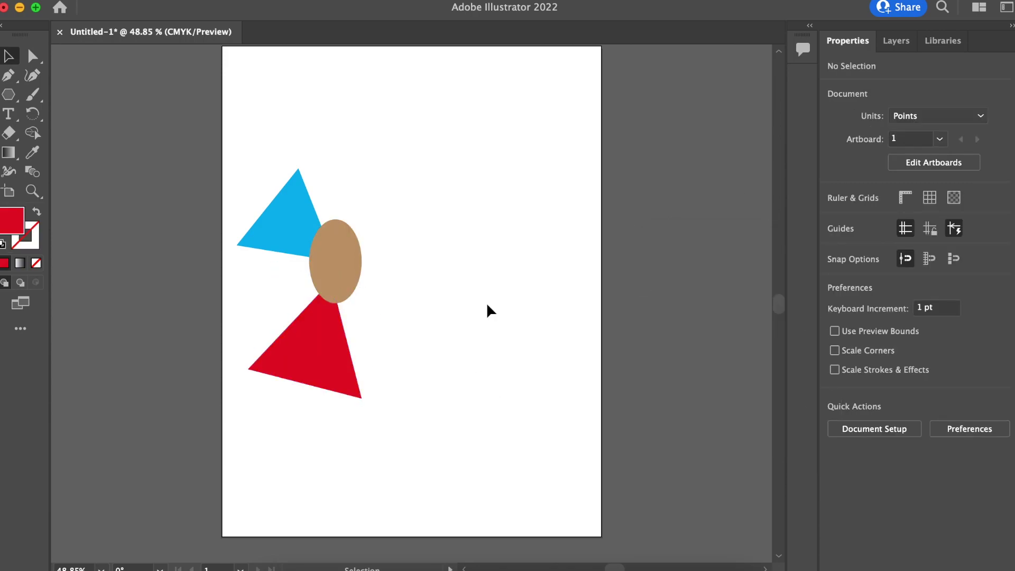
Step: Draw a small red circle with the Ellipse tool and place it on the oval's left edge
click(11, 96)
key(l)
drag(377, 253, 390, 271)
key(v)
drag(387, 262, 322, 259)
click(661, 283)
click(8, 94)
drag(8, 95, 56, 132)
click(448, 141)
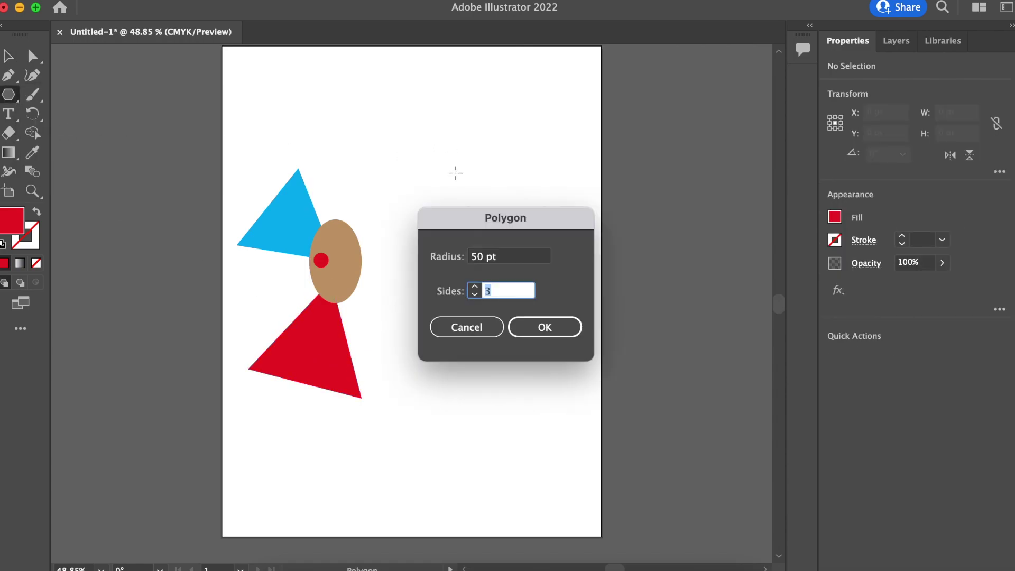
key(Return)
drag(474, 157, 420, 188)
drag(421, 108, 521, 272)
mouse_move(458, 227)
mouse_down()
mouse_move(525, 227)
mouse_move(527, 273)
mouse_move(508, 225)
mouse_move(549, 265)
mouse_up()
mouse_move(489, 321)
mouse_down()
mouse_move(523, 386)
mouse_move(528, 261)
mouse_up()
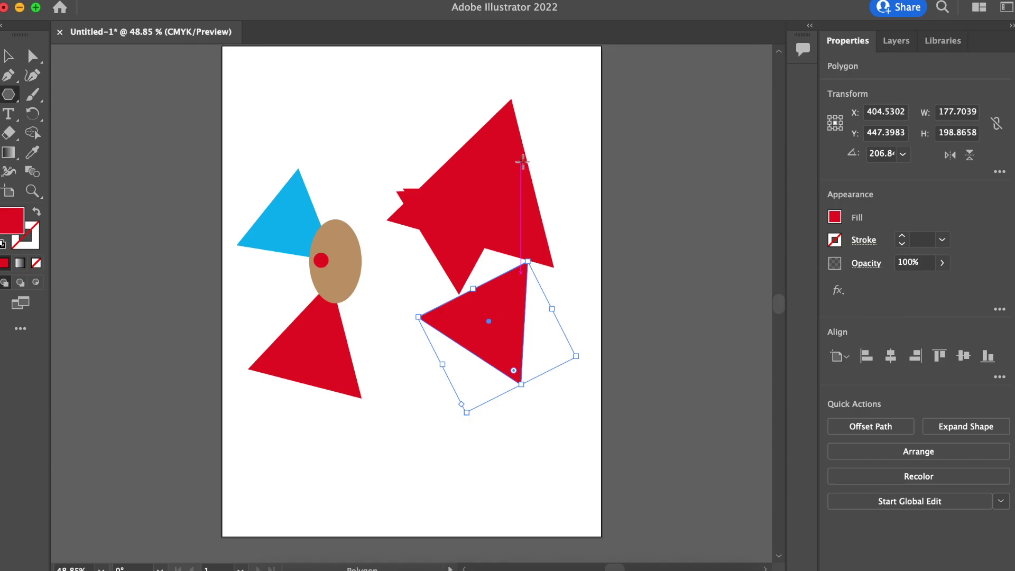
click(9, 56)
drag(645, 129, 467, 407)
key(Delete)
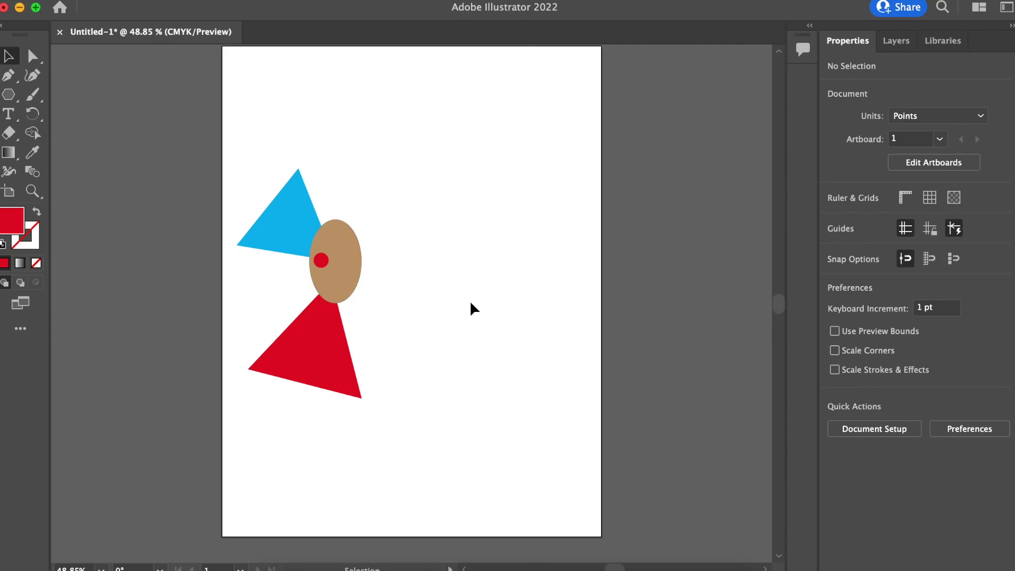
Step: Draw a tall, thin vertical rectangle about 6 pt wide and 308 pt high to the right of the oval
key(backslash)
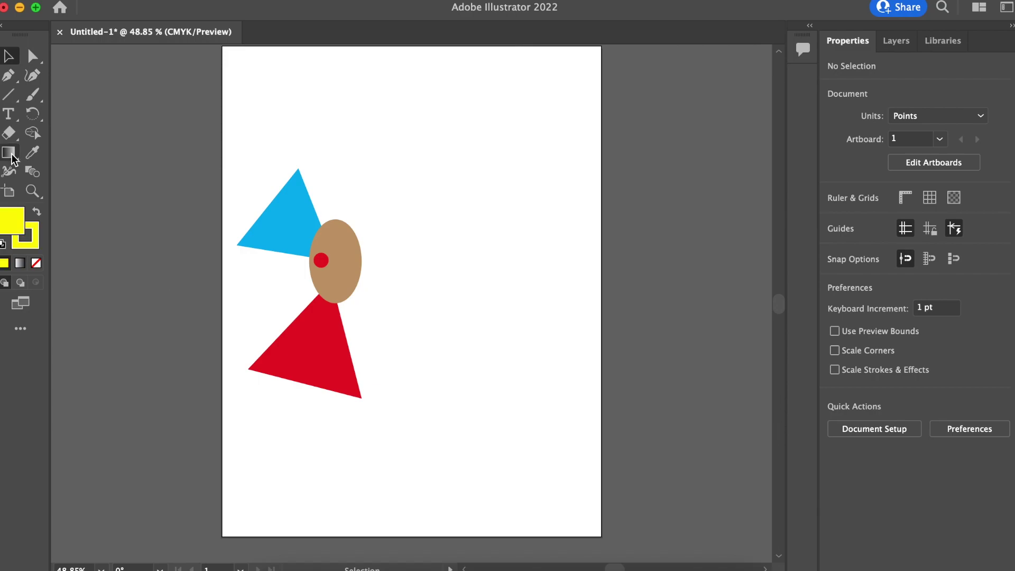
click(18, 105)
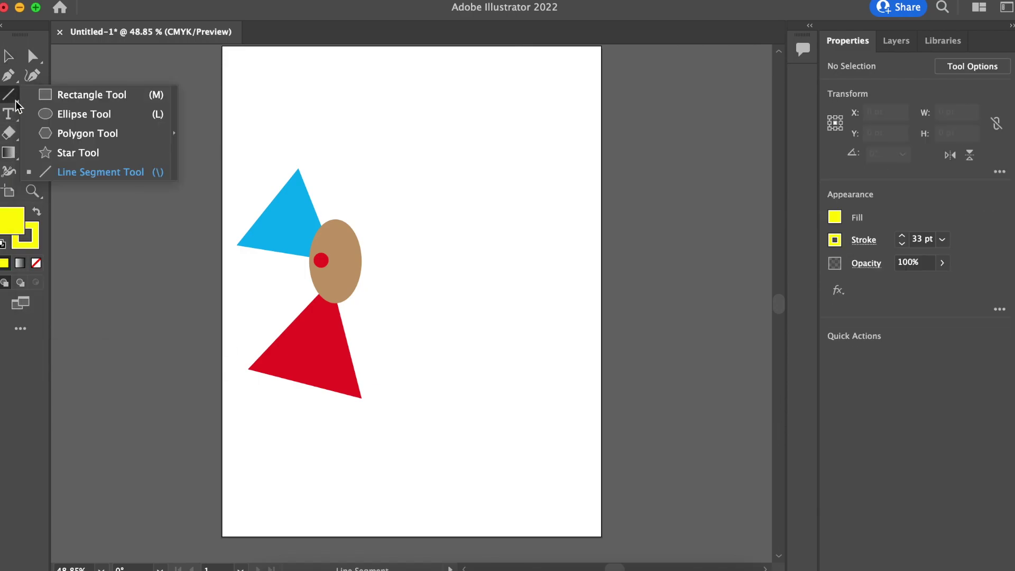
click(46, 96)
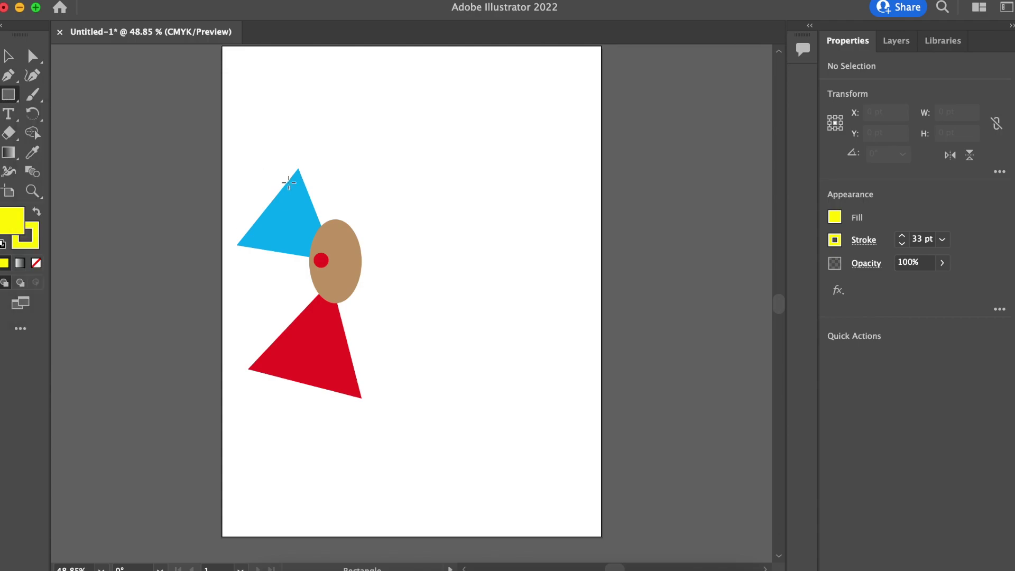
drag(416, 201, 411, 390)
key(v)
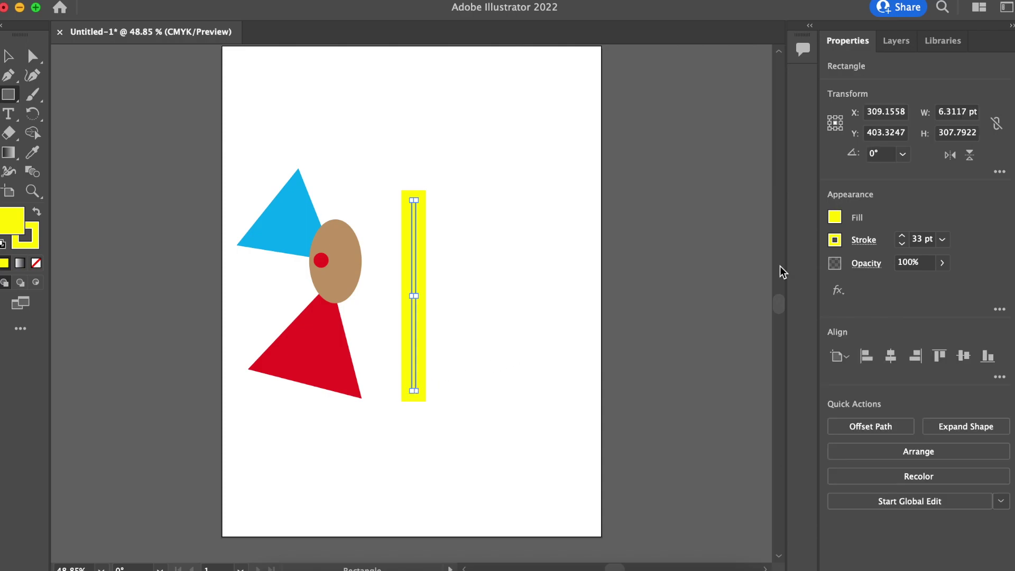
Step: Fill the tall rectangle with orange, without a stroke, and widen it to about 18 pt
click(834, 217)
click(806, 275)
click(414, 329)
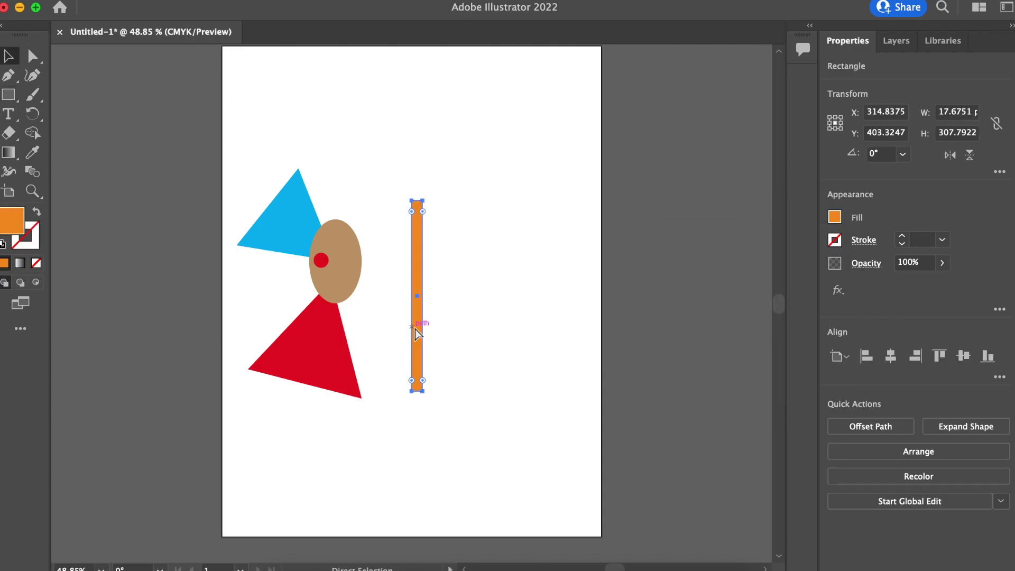
Step: Add a horizontal orange bar extending right from the foot of the vertical bar, forming an L shape
drag(414, 326, 405, 320)
drag(418, 225, 411, 382)
click(643, 360)
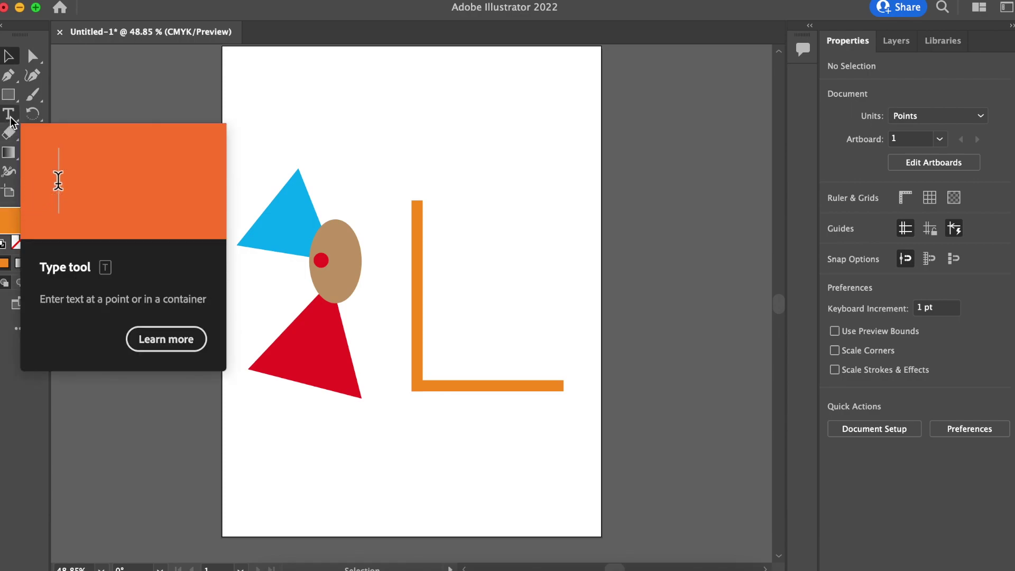
Step: Add the text "RADITIONAL", "AFRICAN" and "WEAR" on three lines inside the orange L shape
click(10, 118)
click(10, 119)
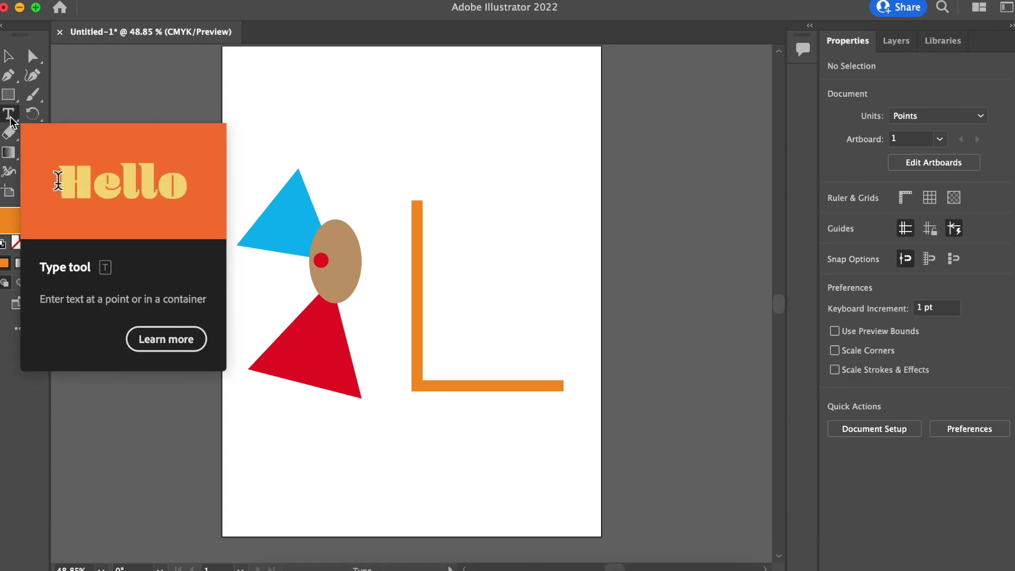
click(454, 229)
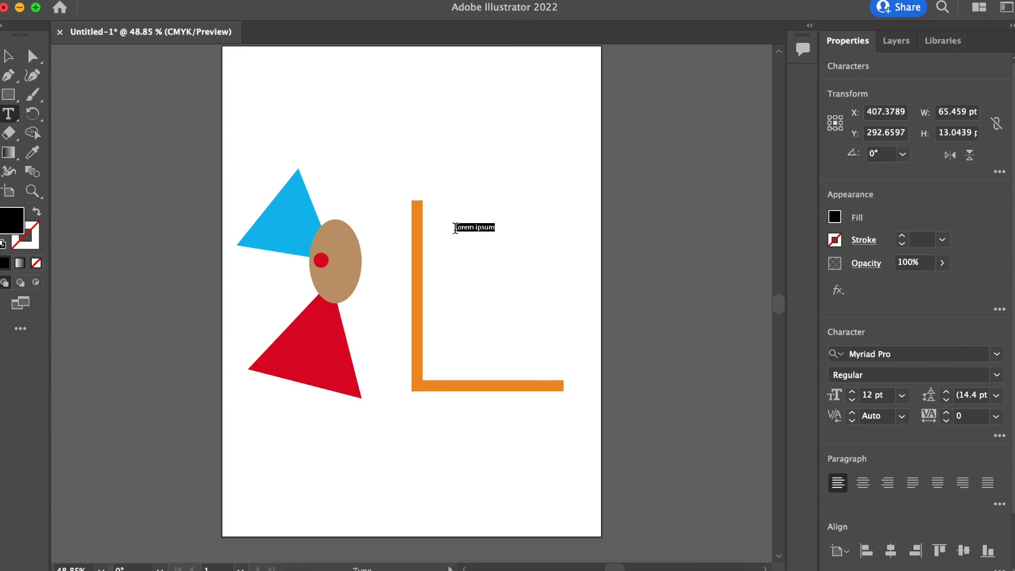
key(BackSpace)
text(RADITIONAL)
key(Return)
text(AFRICAN)
key(Return)
text(WEAR)
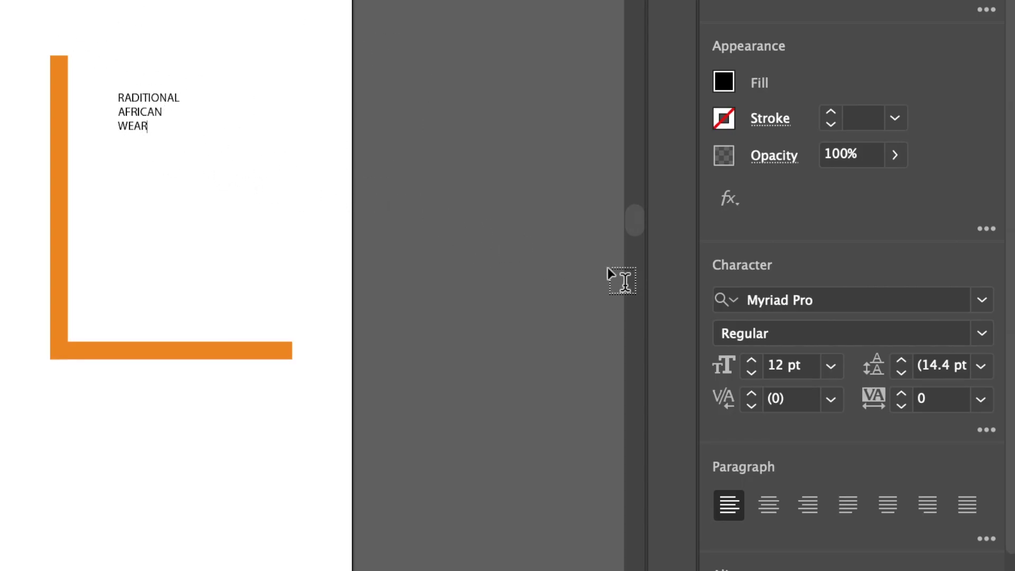
click(989, 300)
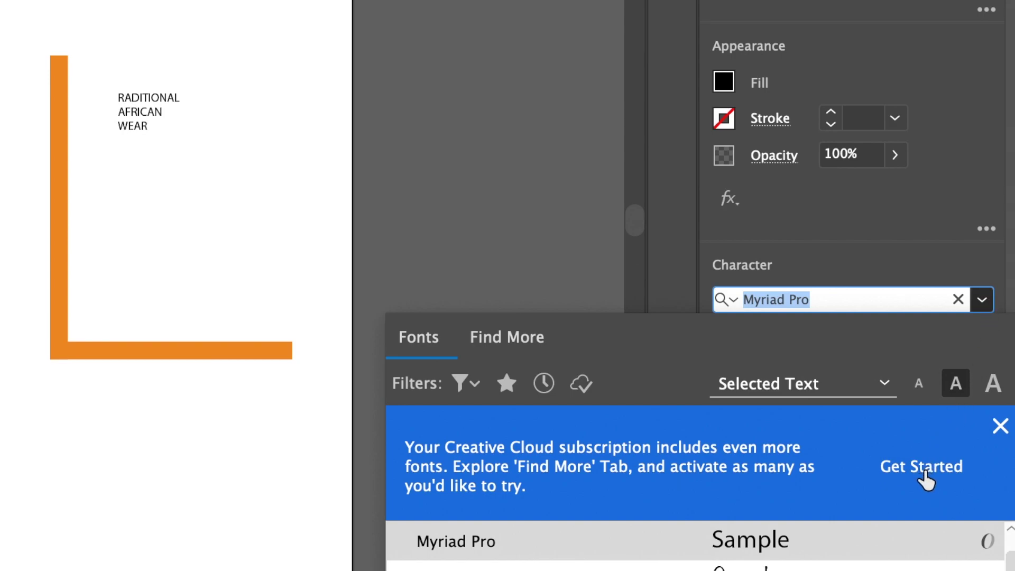
click(529, 566)
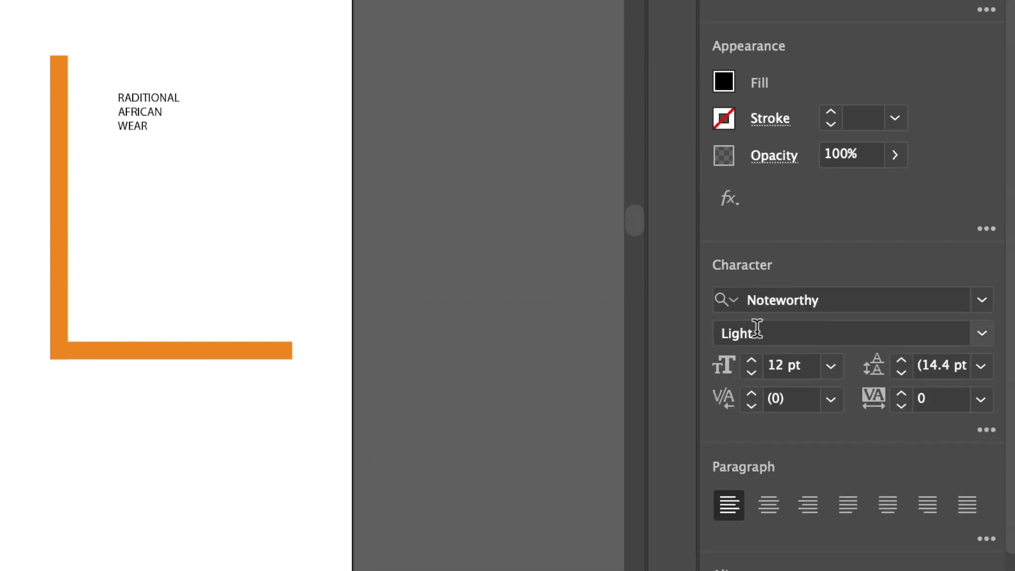
key(super+z)
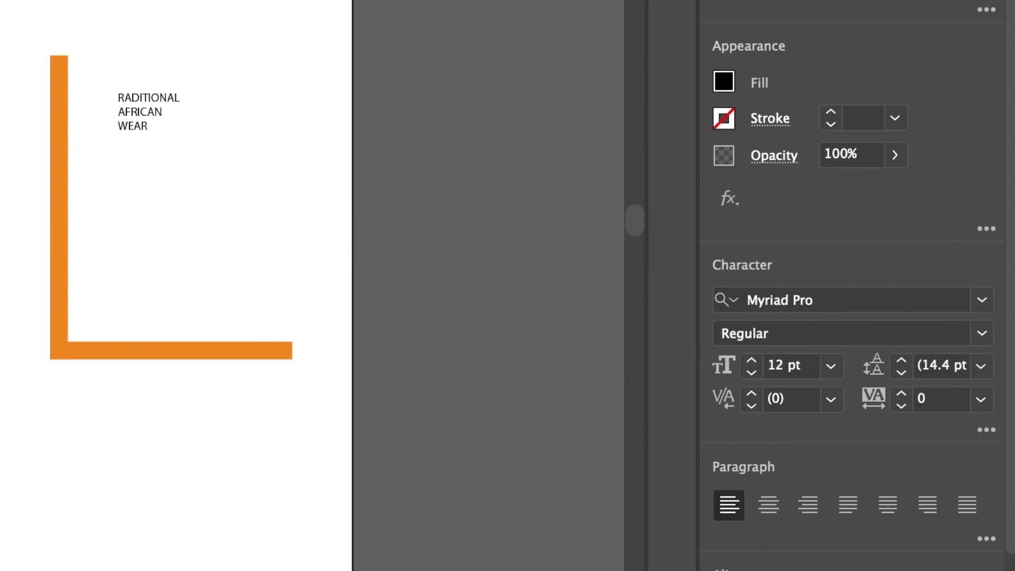
key(super+z)
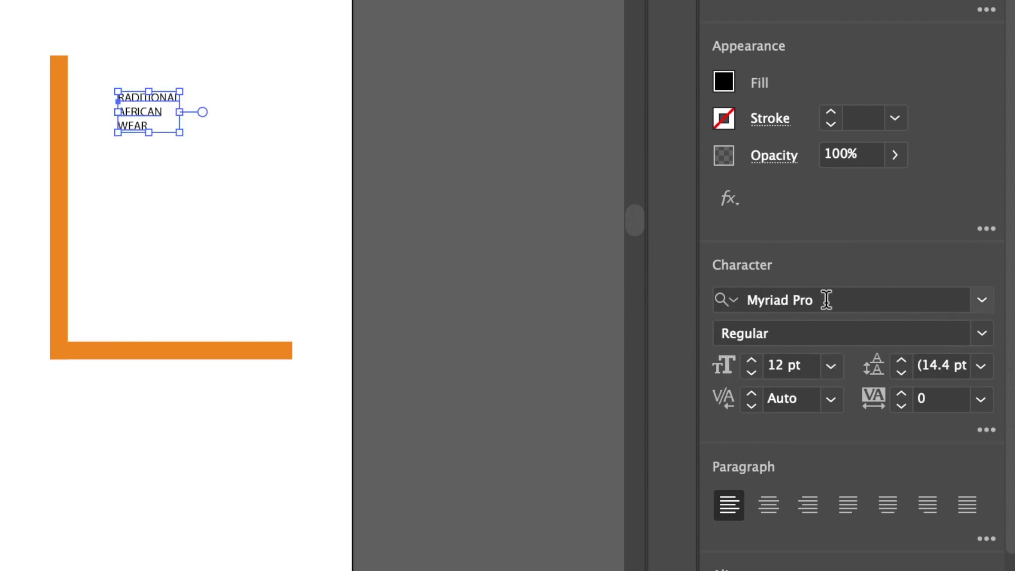
Step: Set the font of the three-line text to Krungthep
click(984, 301)
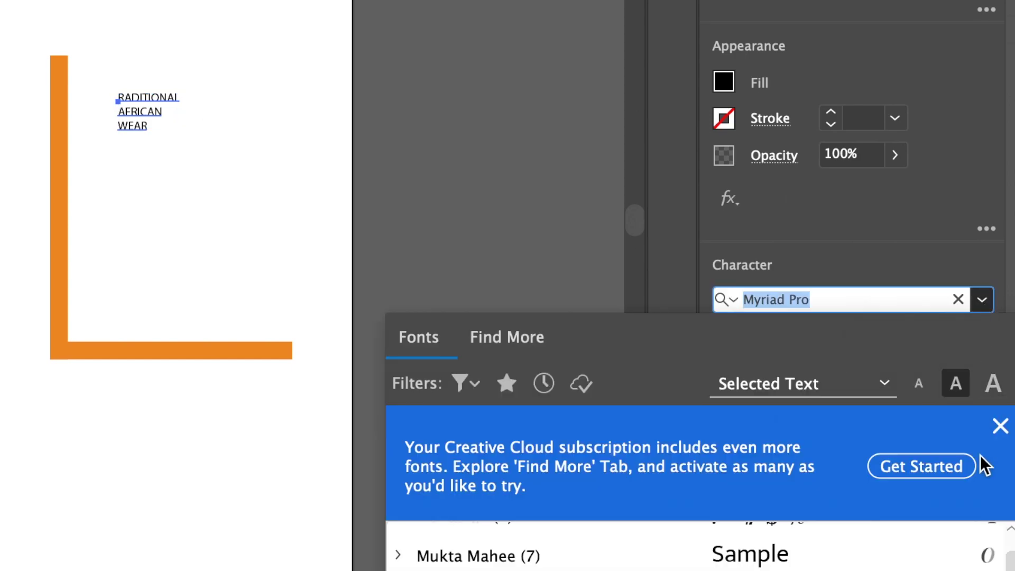
scroll(688, 550, down, 12)
scroll(688, 550, down, 10)
scroll(687, 549, up, 2)
scroll(688, 550, up, 10)
scroll(687, 550, down, 3)
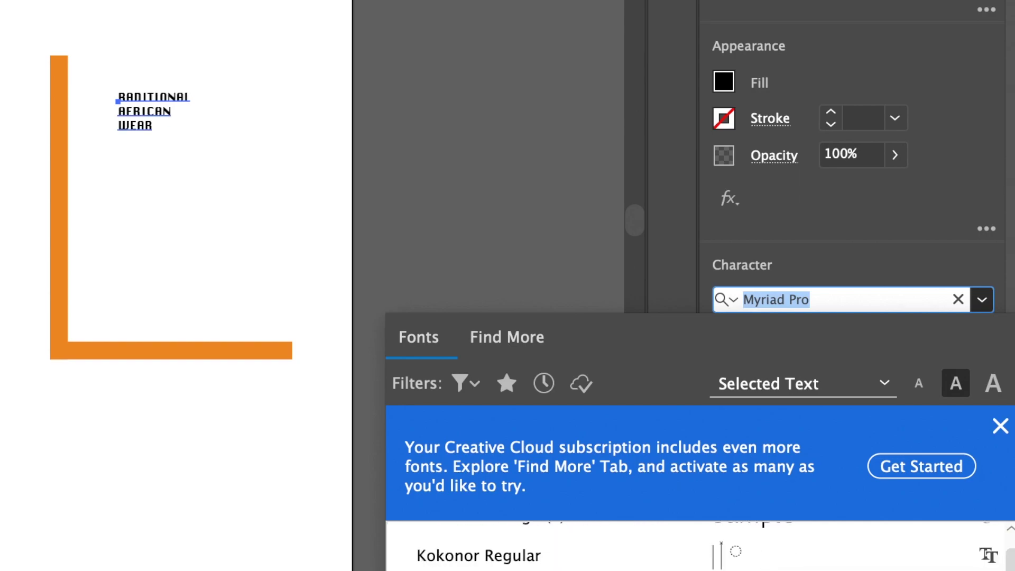
click(687, 555)
Step: Enlarge the three-line text to about 80 pt so it fills the inside of the orange L shape
drag(199, 141, 315, 342)
drag(118, 92, 68, 64)
drag(132, 122, 128, 143)
drag(334, 86, 323, 65)
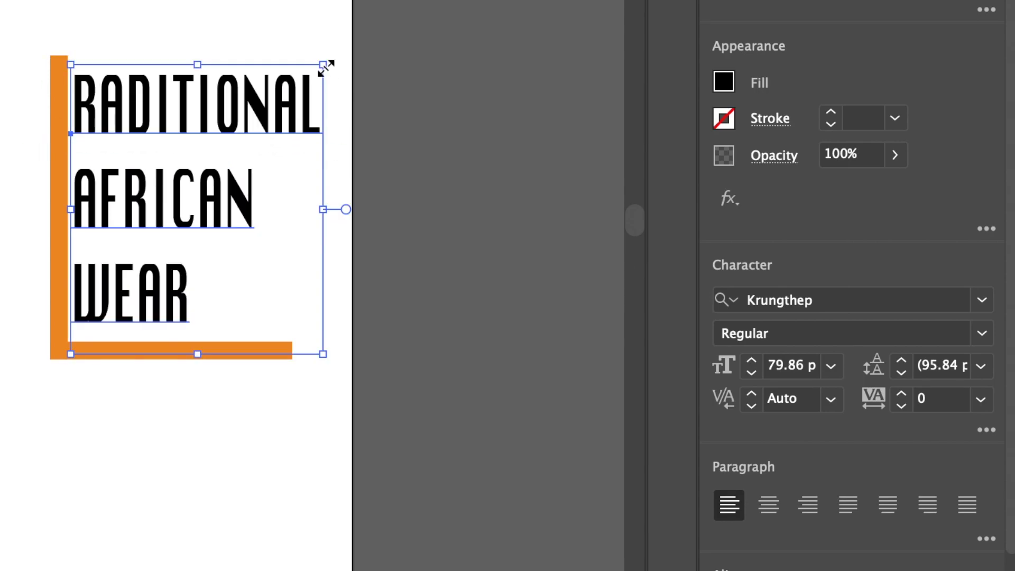
click(427, 243)
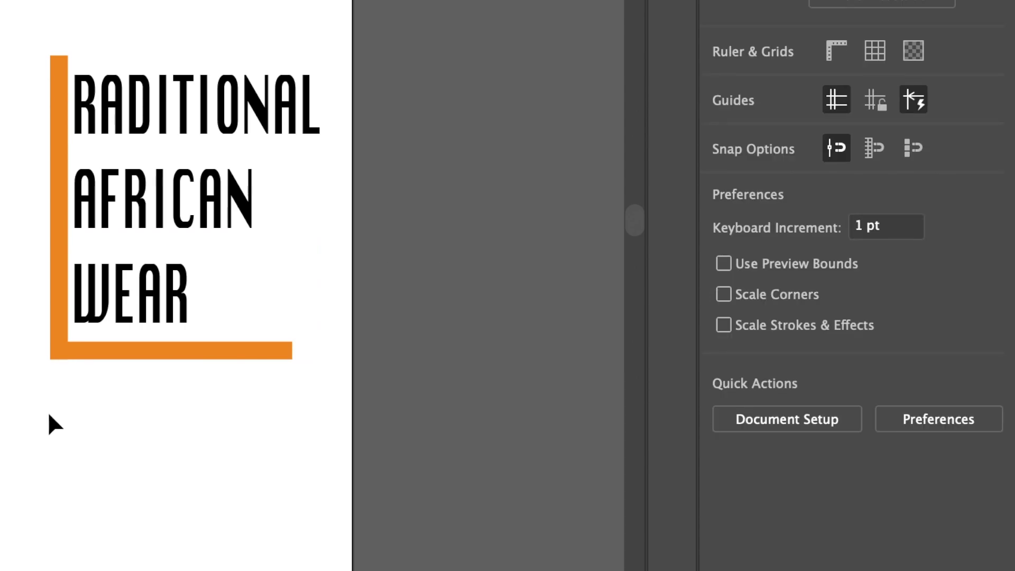
Step: Copy the horizontal orange bar to the head of the vertical bar and shorten it to about 63 pt
click(129, 359)
drag(128, 363, 28, 44)
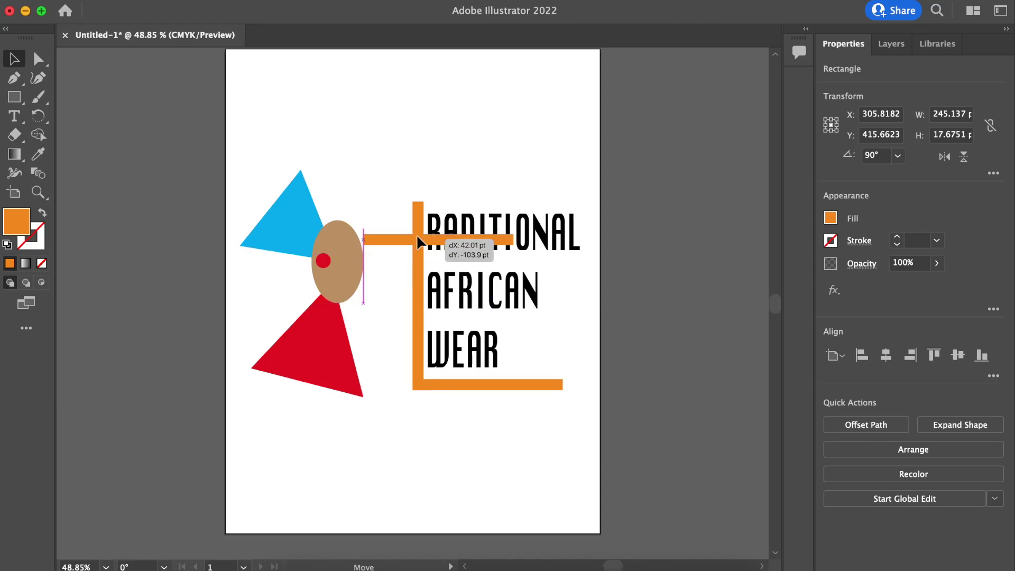
drag(400, 199, 386, 200)
drag(487, 196, 424, 195)
drag(338, 191, 385, 196)
Step: Fill the short bar with green and place a red copy beside it to complete the T's crossbar
click(831, 218)
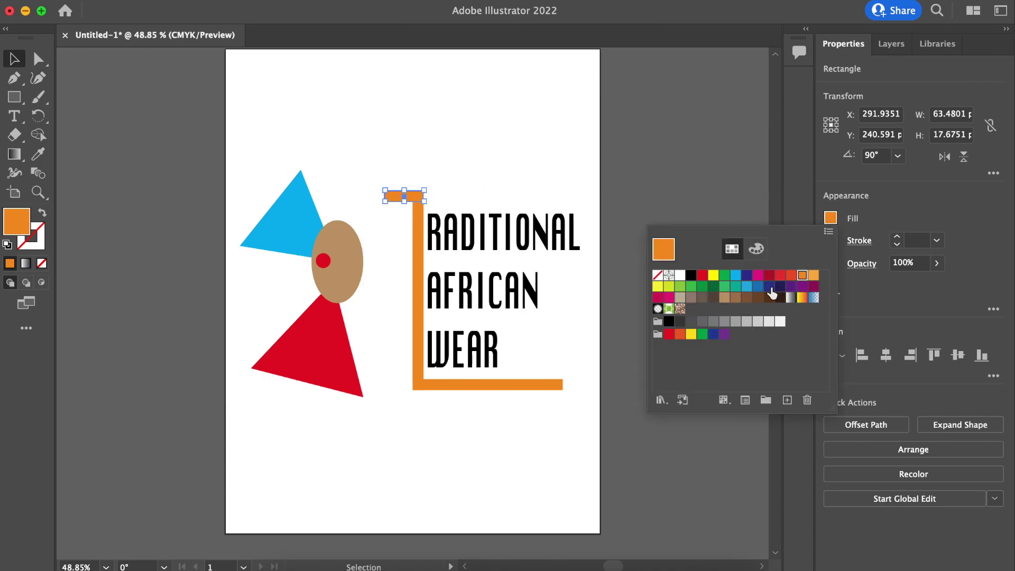
click(724, 275)
click(417, 195)
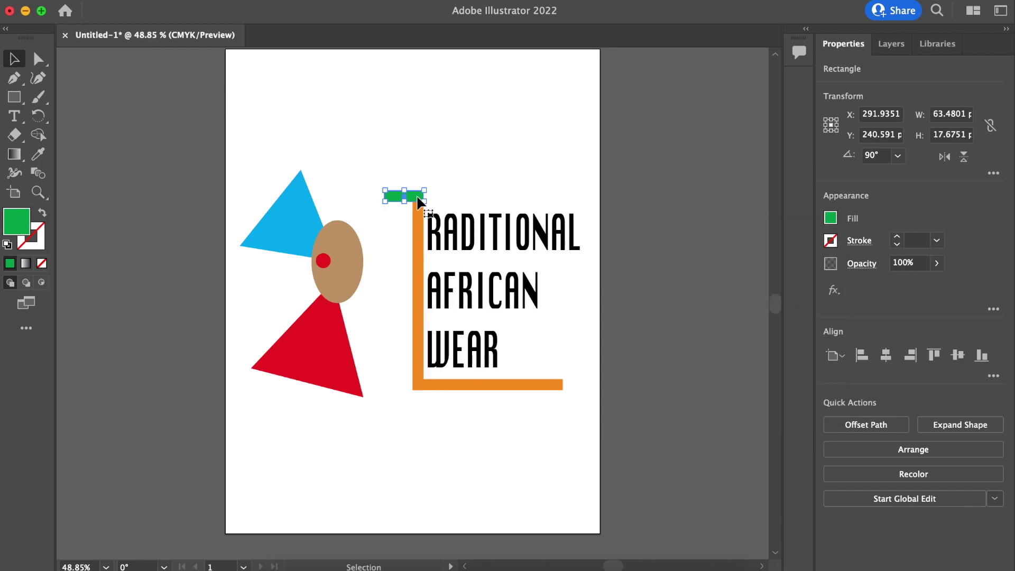
drag(418, 197, 384, 201)
click(386, 243)
Step: Fill the three-line text with purple
click(536, 319)
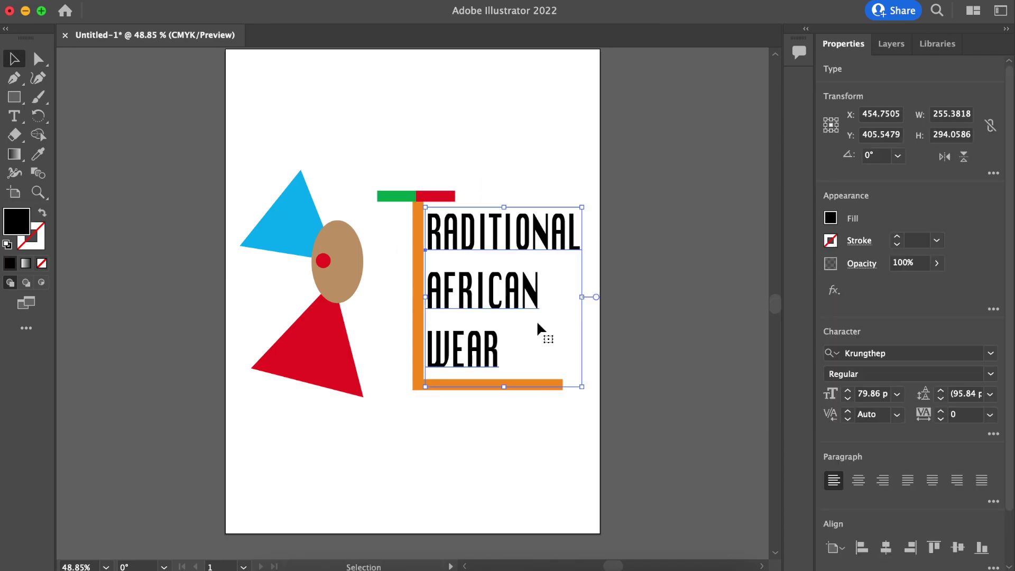
click(831, 218)
click(658, 286)
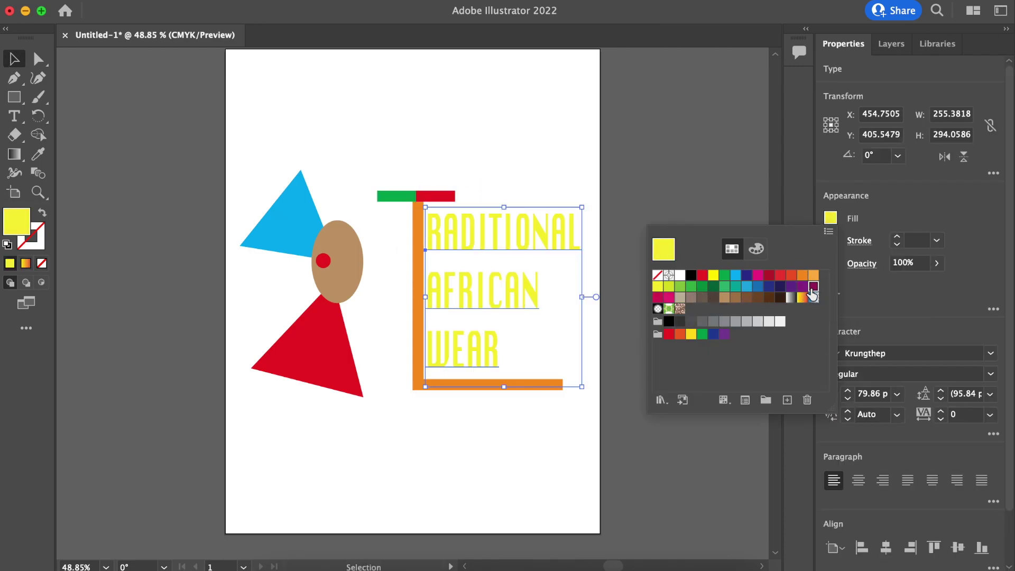
click(813, 288)
click(802, 287)
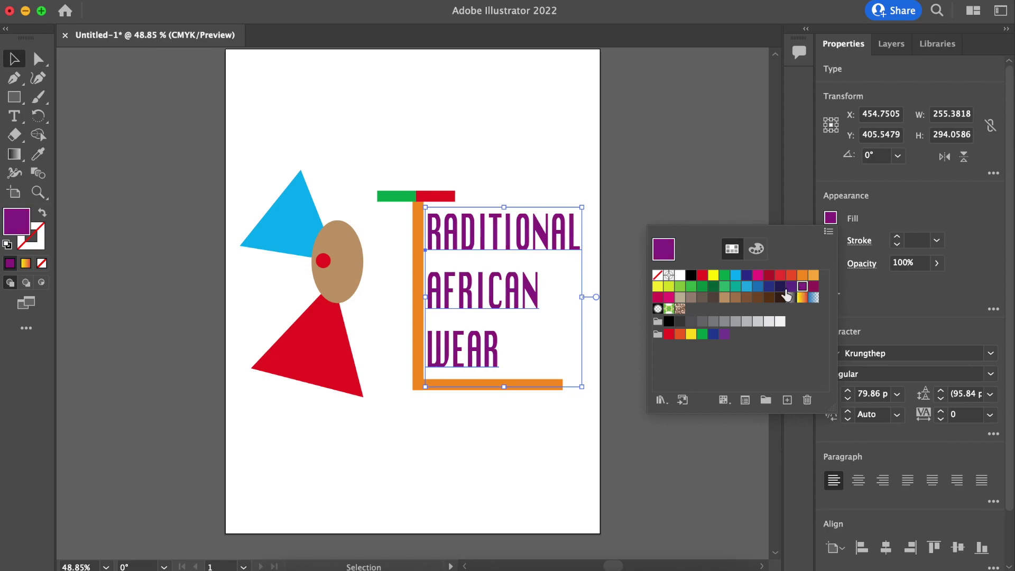
click(684, 202)
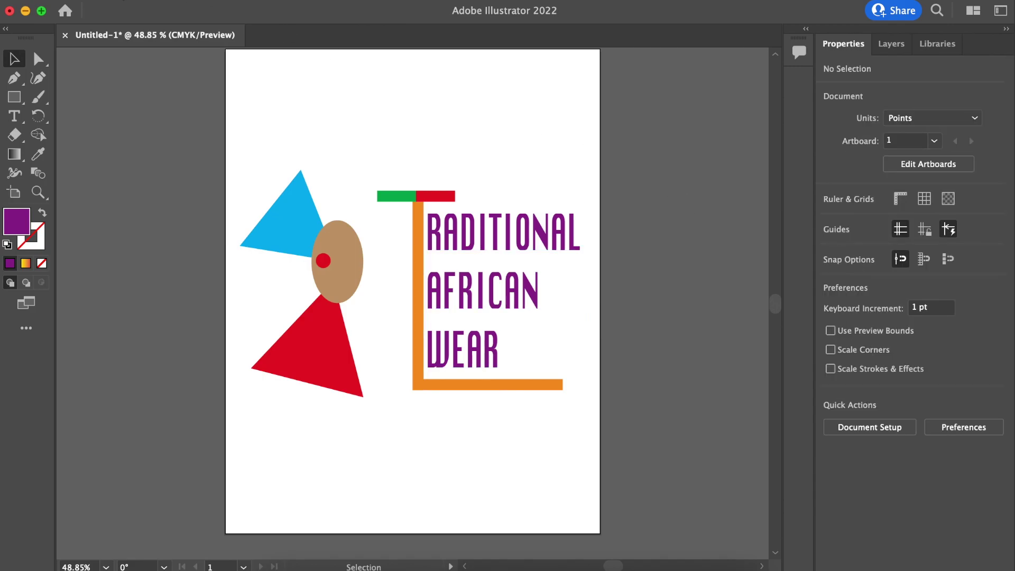
Step: Export the logo to the Documents folder as a PNG with a transparent background
click(117, 2)
mouse_move(175, 307)
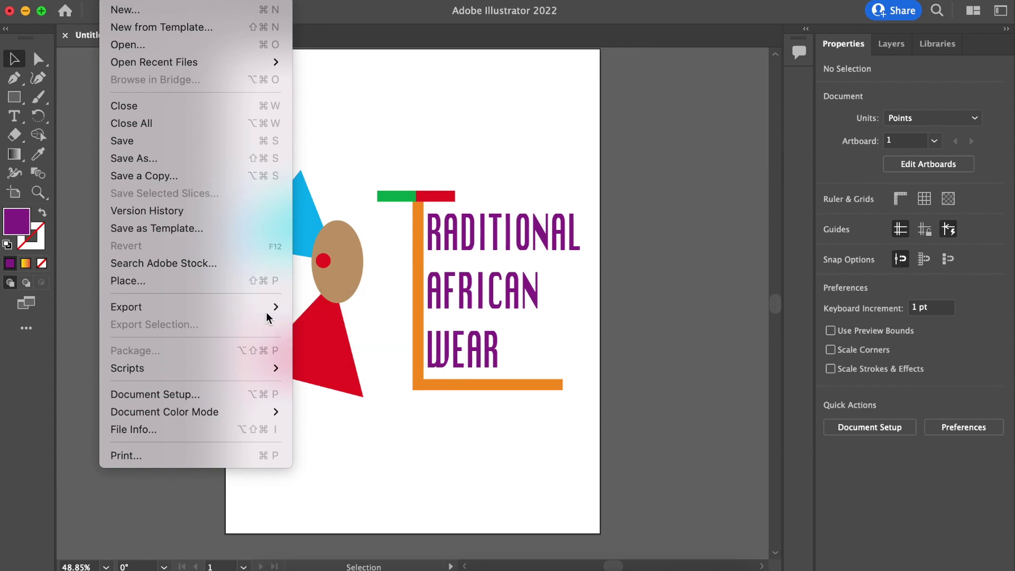
mouse_move(273, 307)
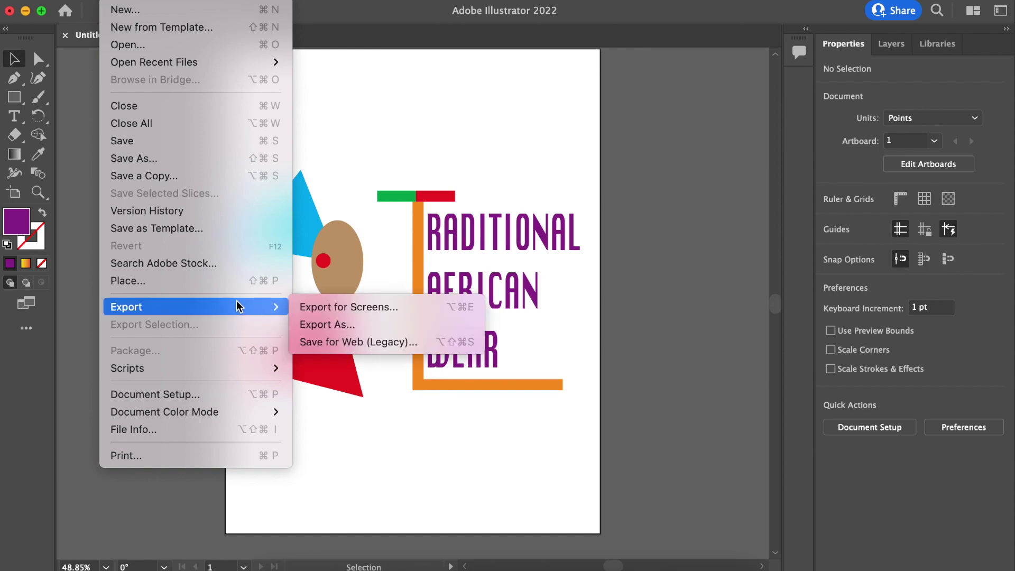
click(311, 323)
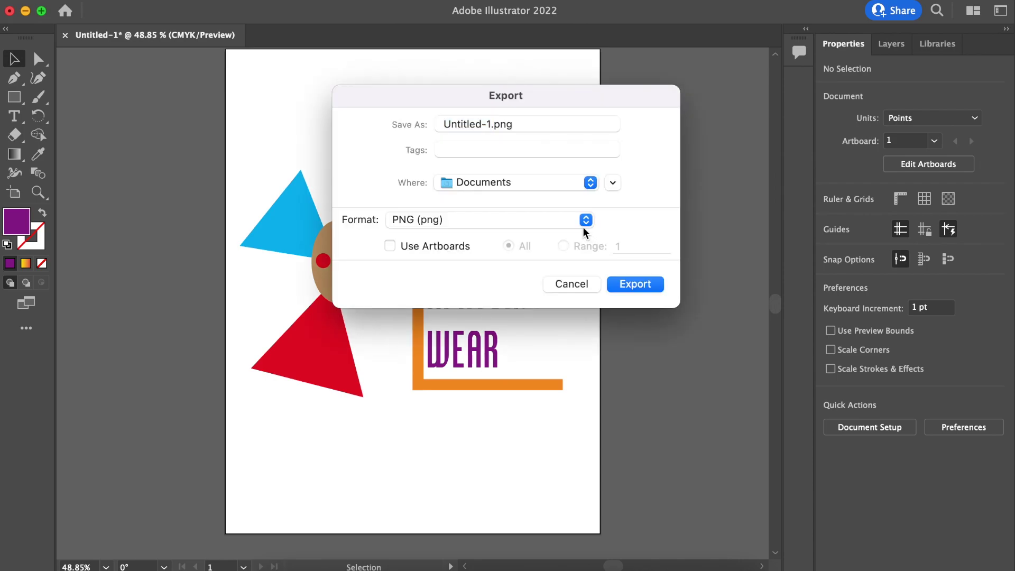
click(525, 127)
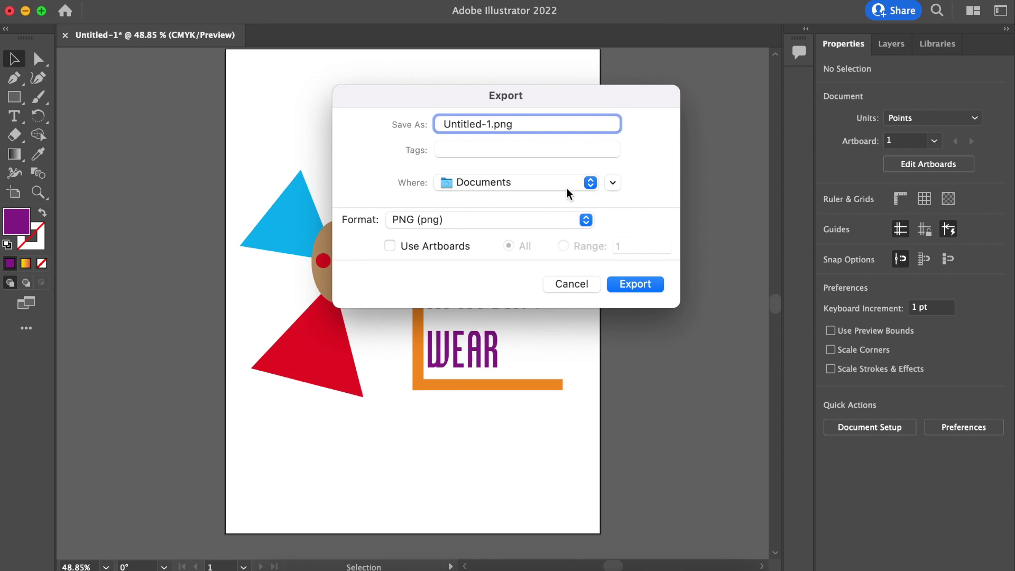
click(629, 284)
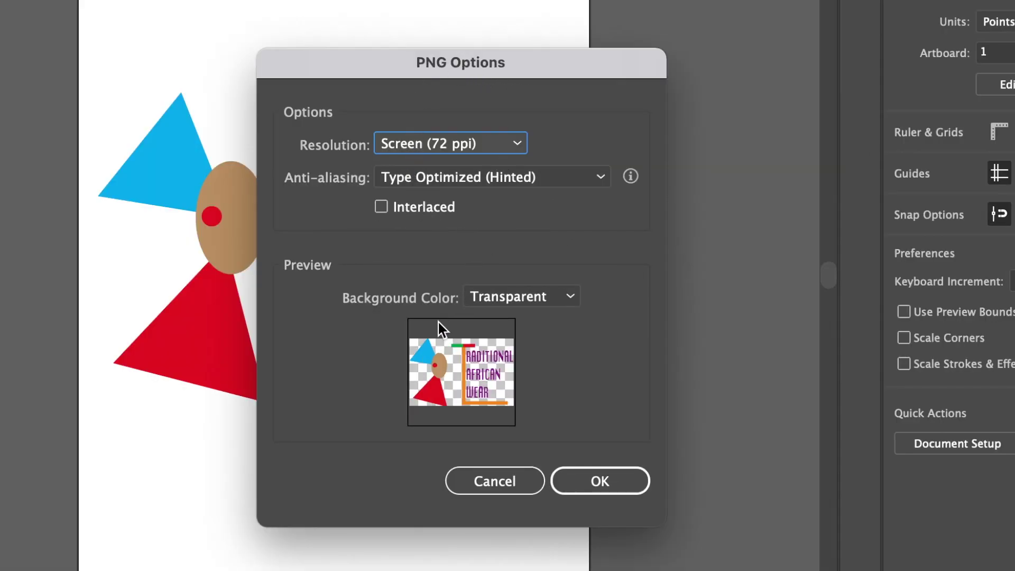
click(570, 301)
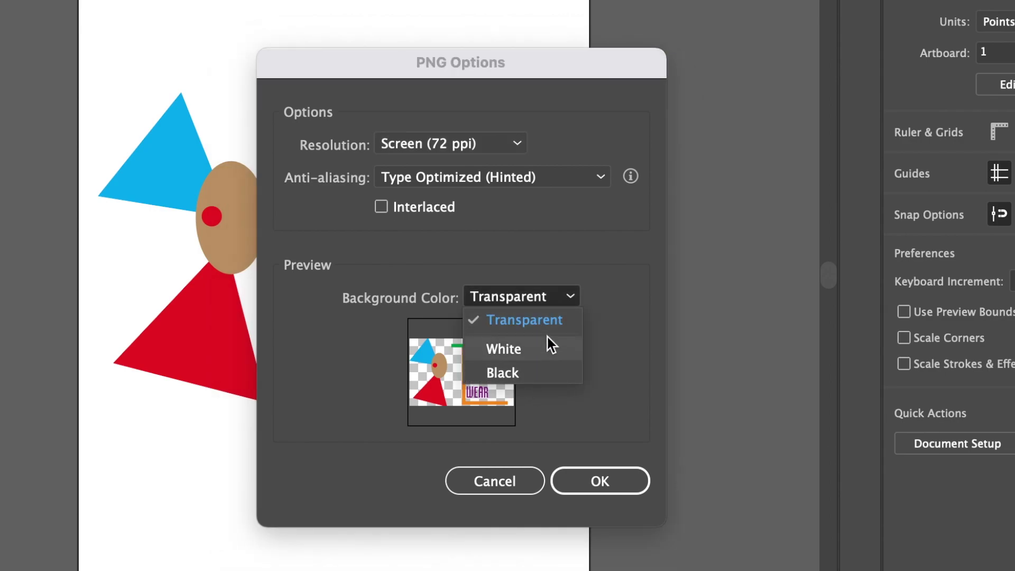
click(551, 321)
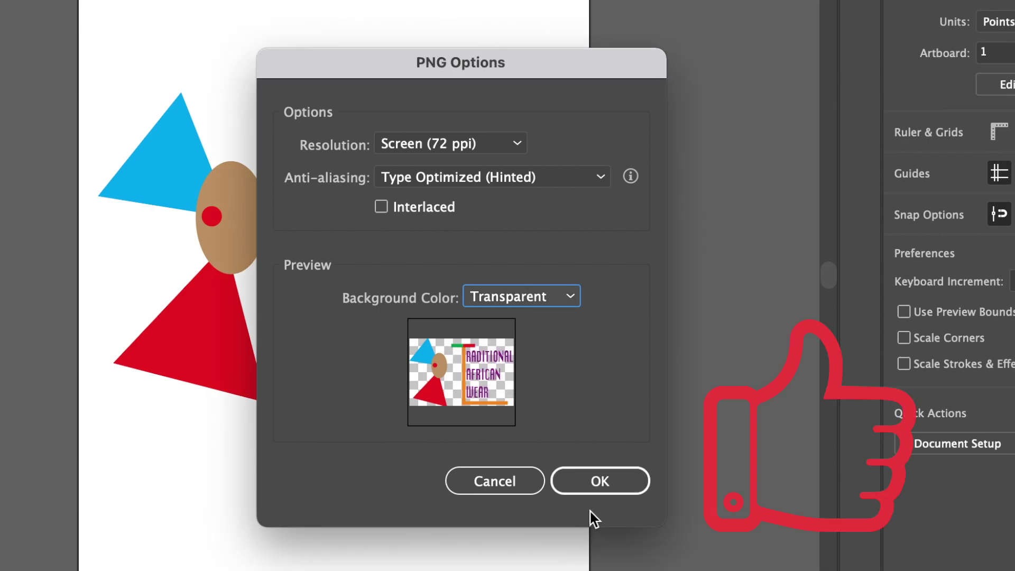
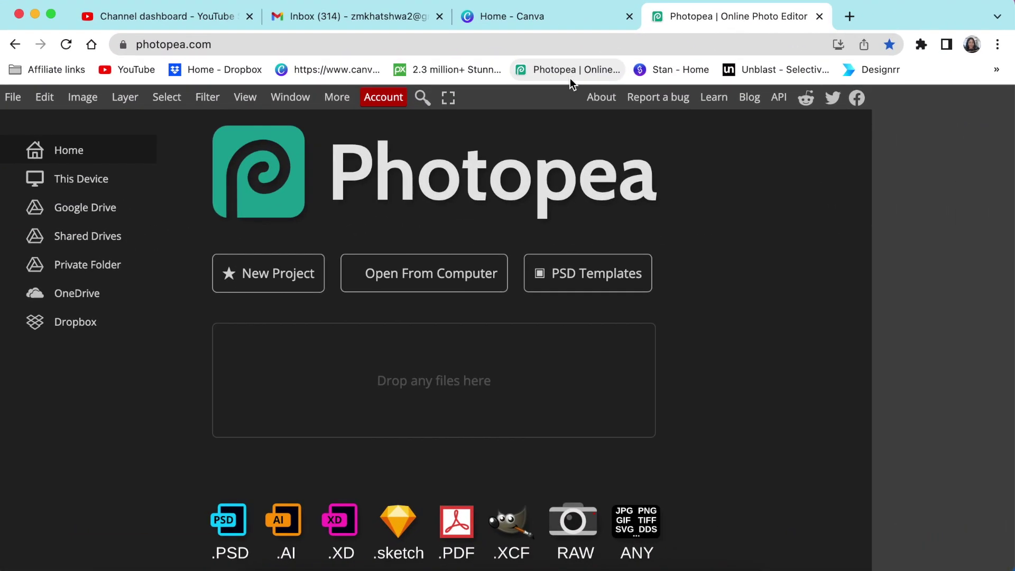
Step: Switch to Photopea in the browser and open the Metal Effect Logo Mockup from the PSD templates
click(594, 283)
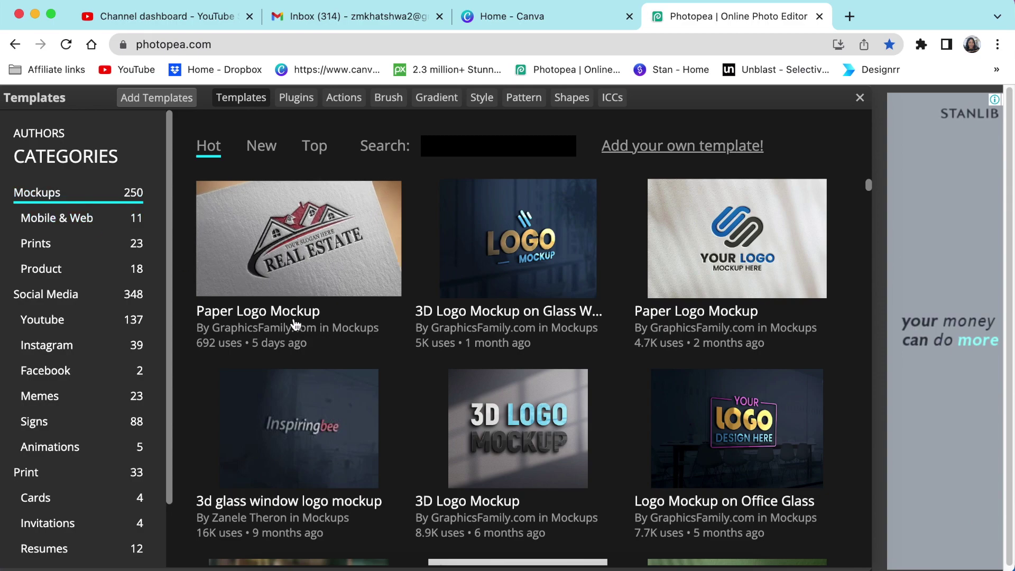
scroll(303, 331, down, 2)
scroll(305, 334, down, 10)
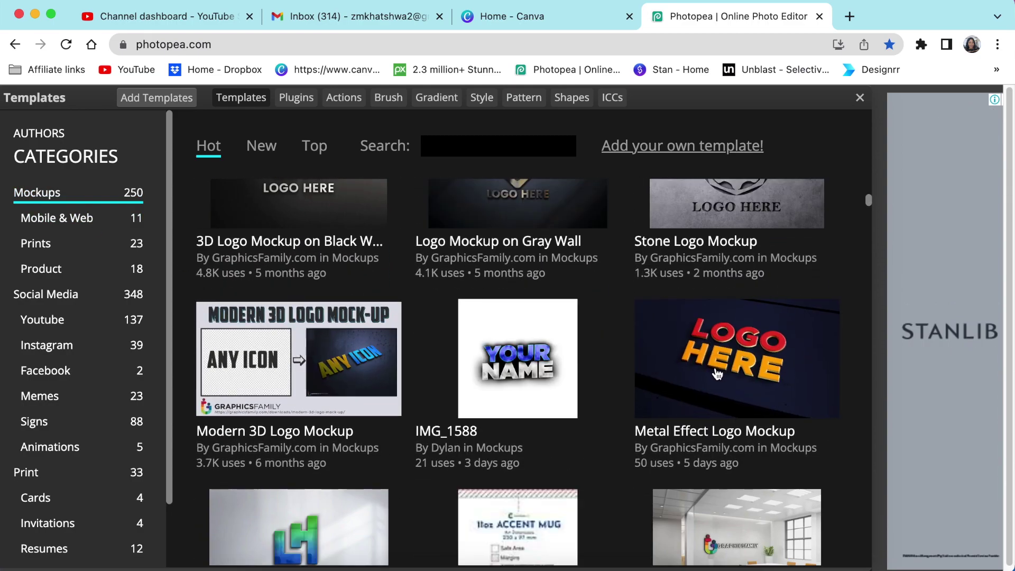
click(709, 432)
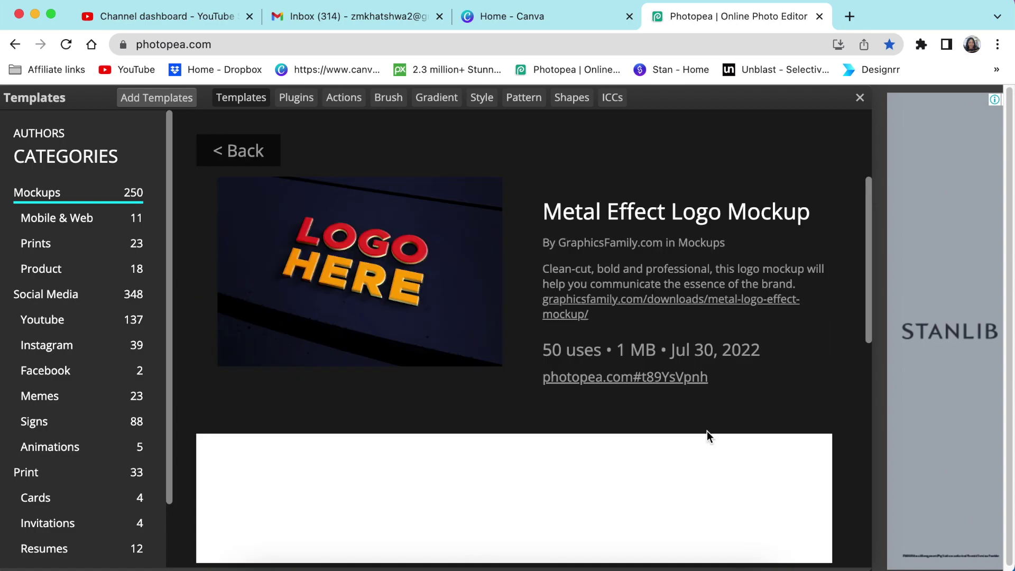
click(594, 378)
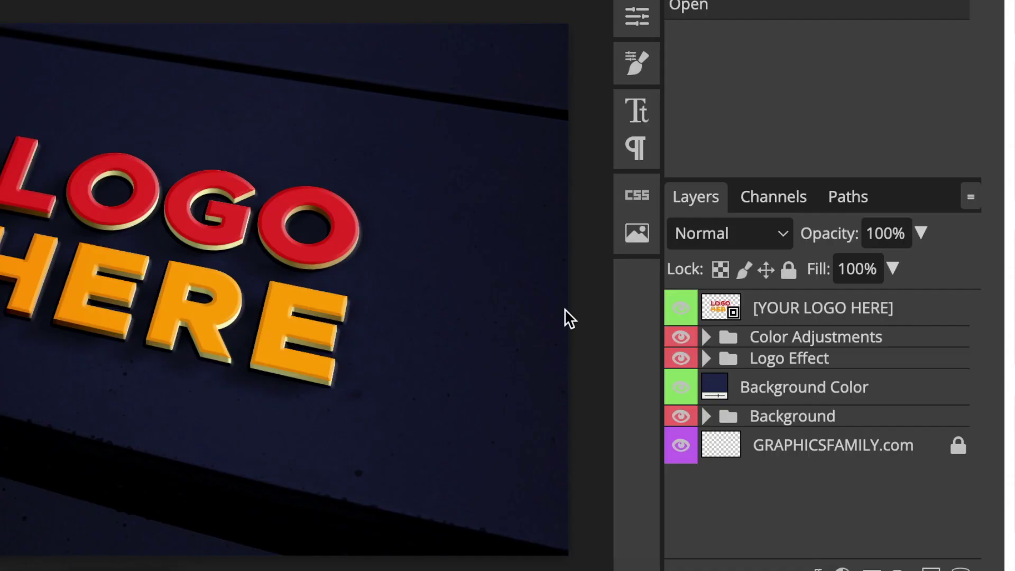
Step: Open the [YOUR LOGO HERE] smart object and hide its HERE and LOGO text layers
click(717, 315)
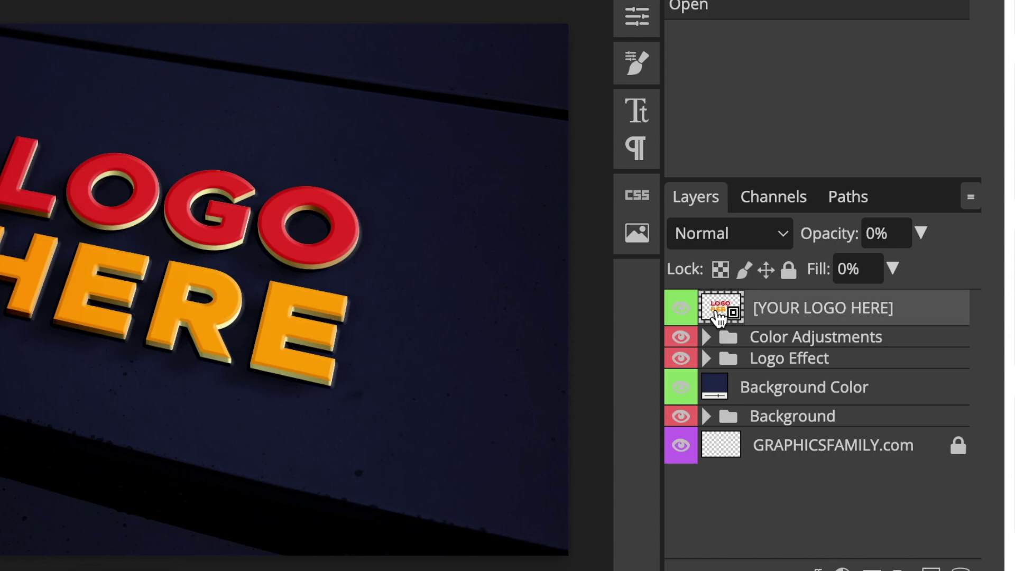
double_click(718, 316)
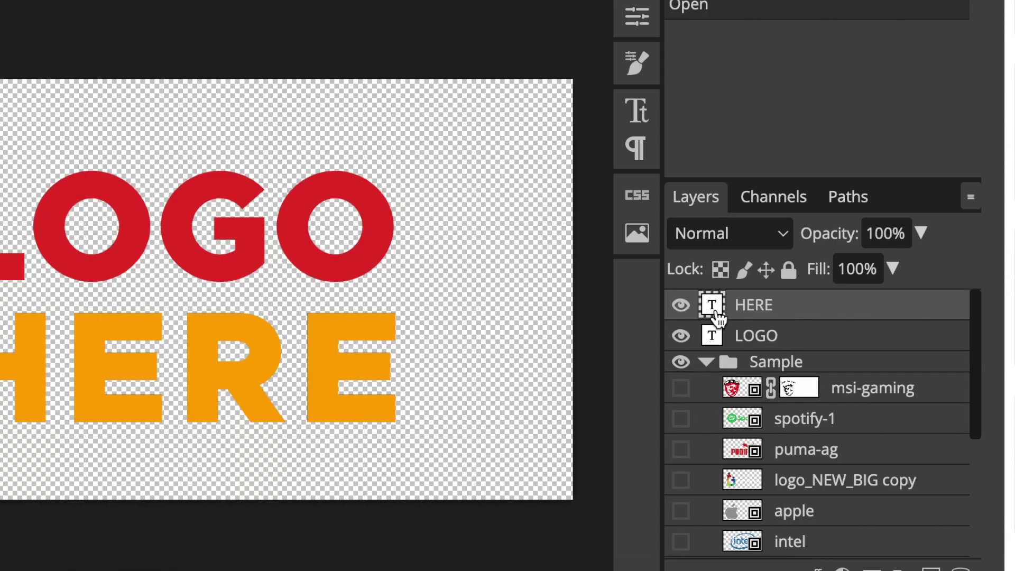
click(681, 305)
click(682, 336)
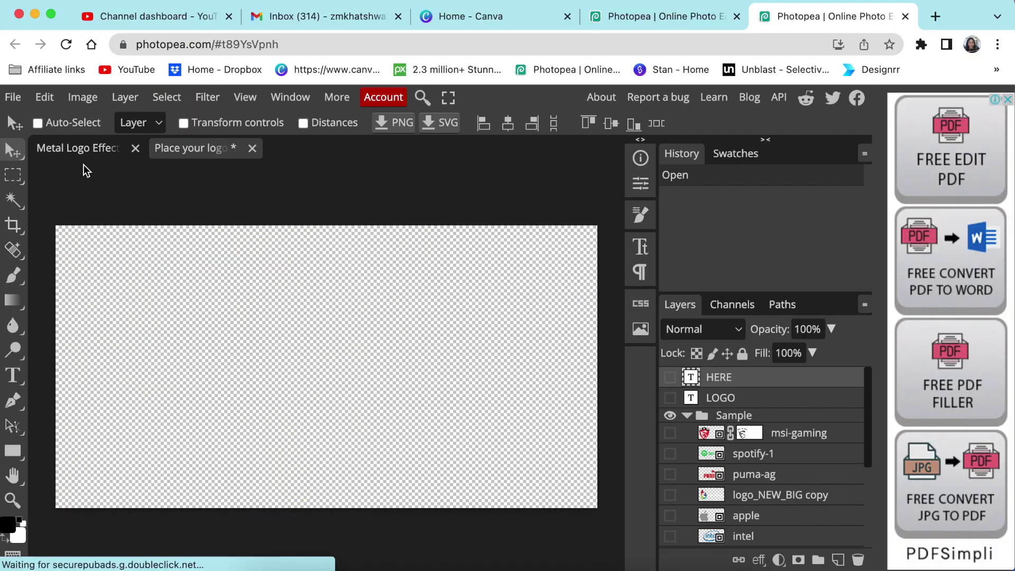
Step: Place LOGO.png in the smart object and scale it to about 349%, centred on the canvas
click(14, 98)
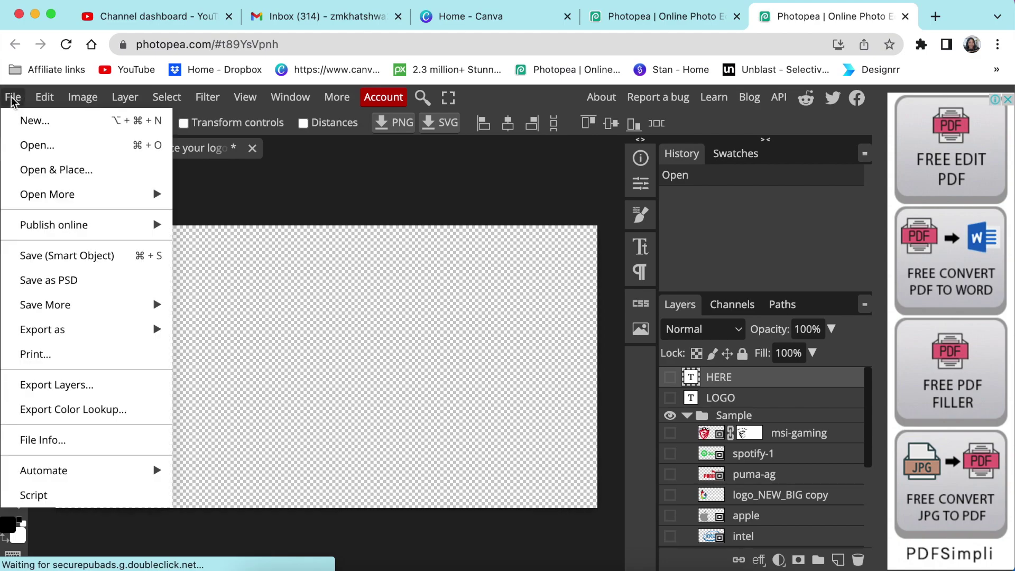
click(52, 170)
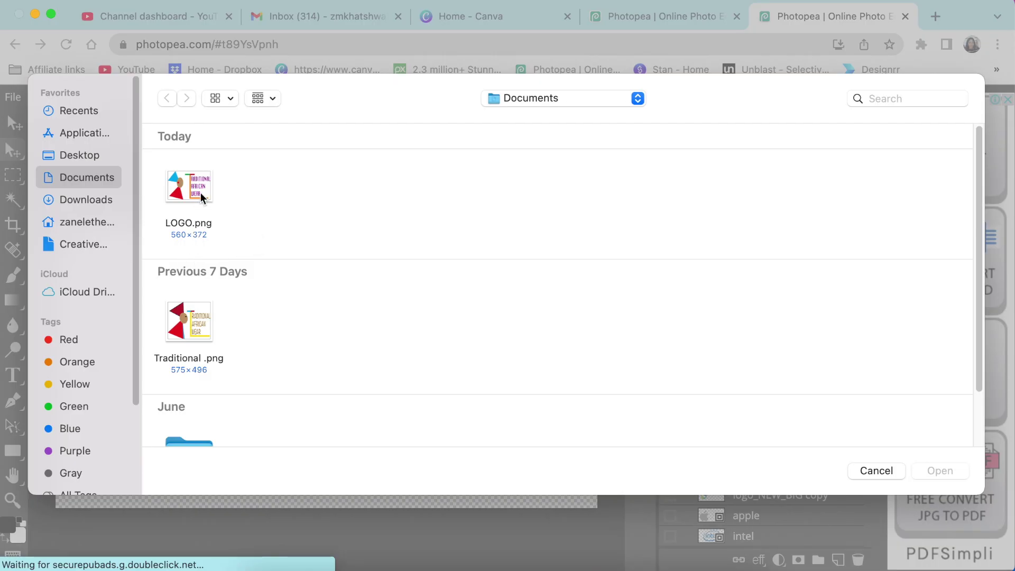
click(201, 192)
click(916, 472)
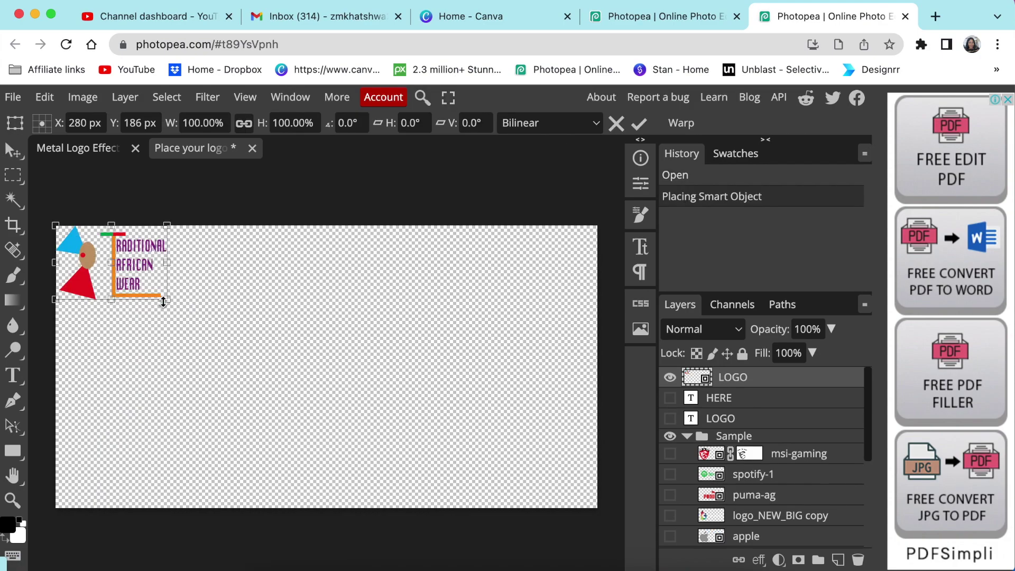
drag(167, 302, 524, 531)
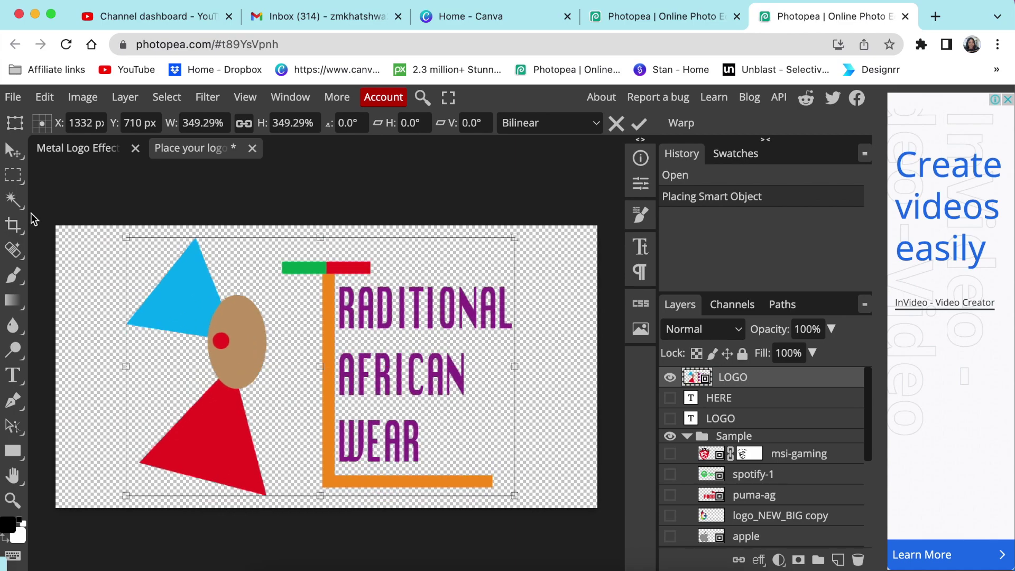
Step: Save the smart object and return to the metal logo mockup document
click(11, 97)
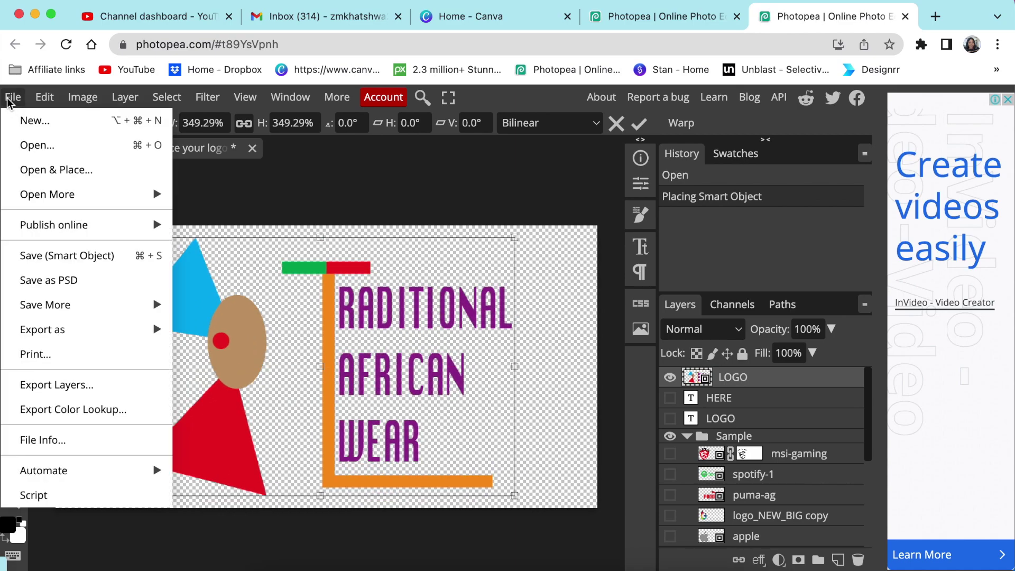
click(54, 255)
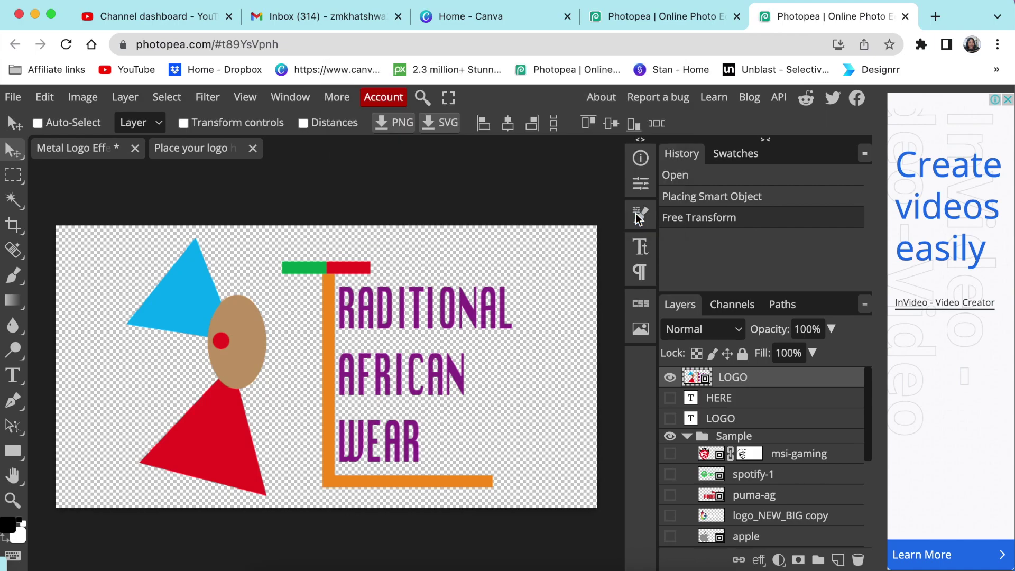
click(79, 150)
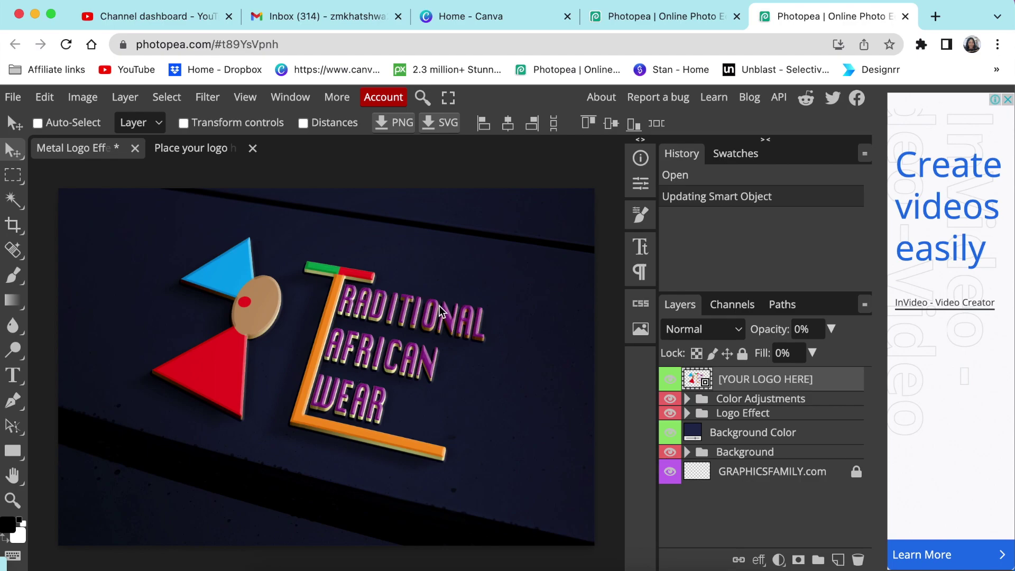
Step: Export the finished mockup as a PNG file
click(15, 98)
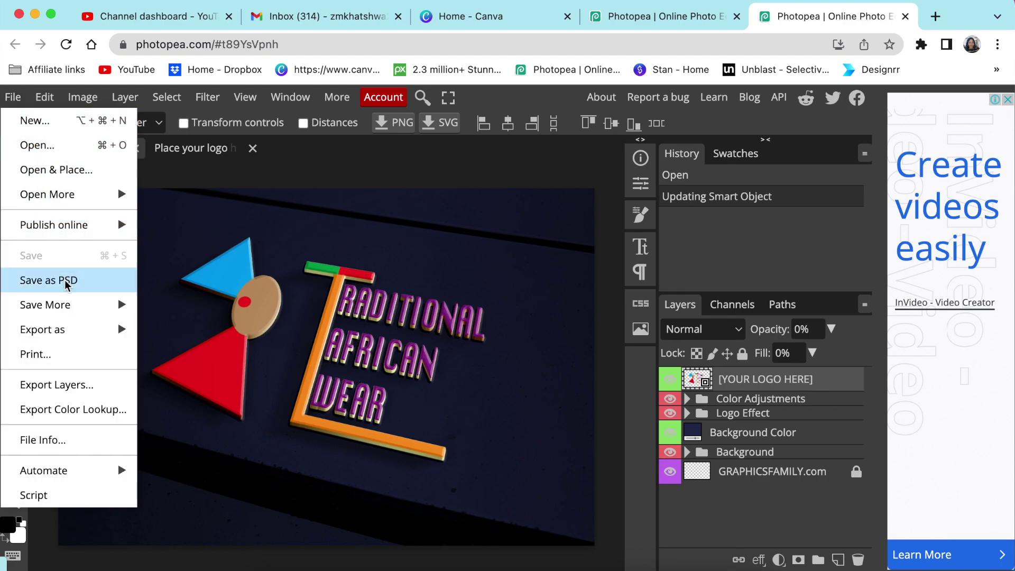
mouse_move(65, 334)
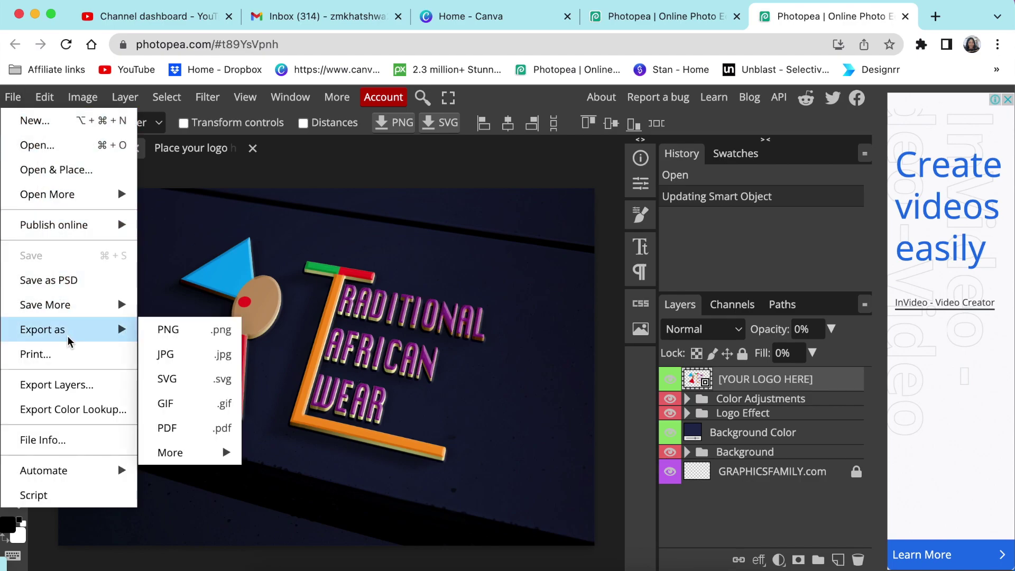
click(184, 339)
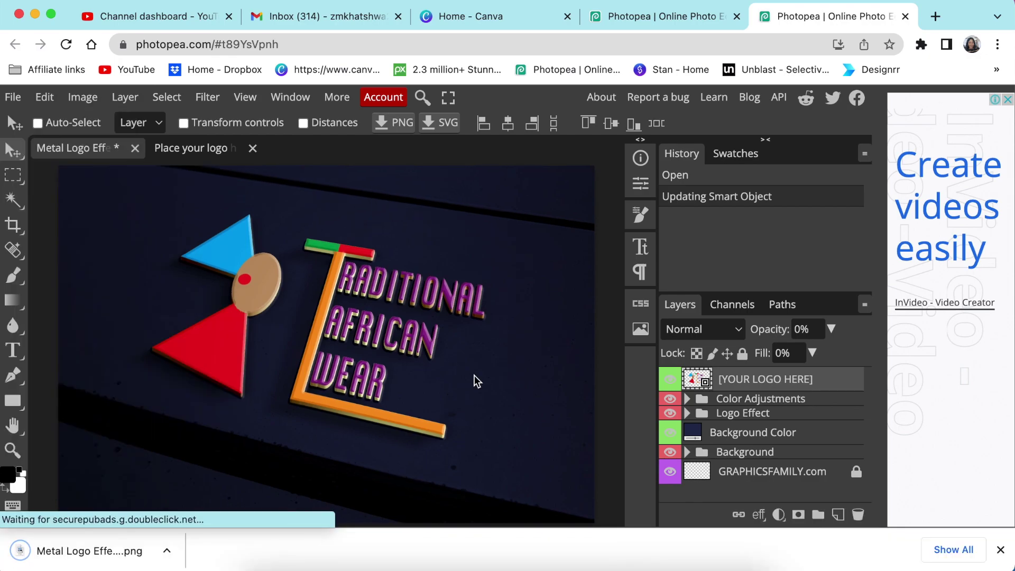